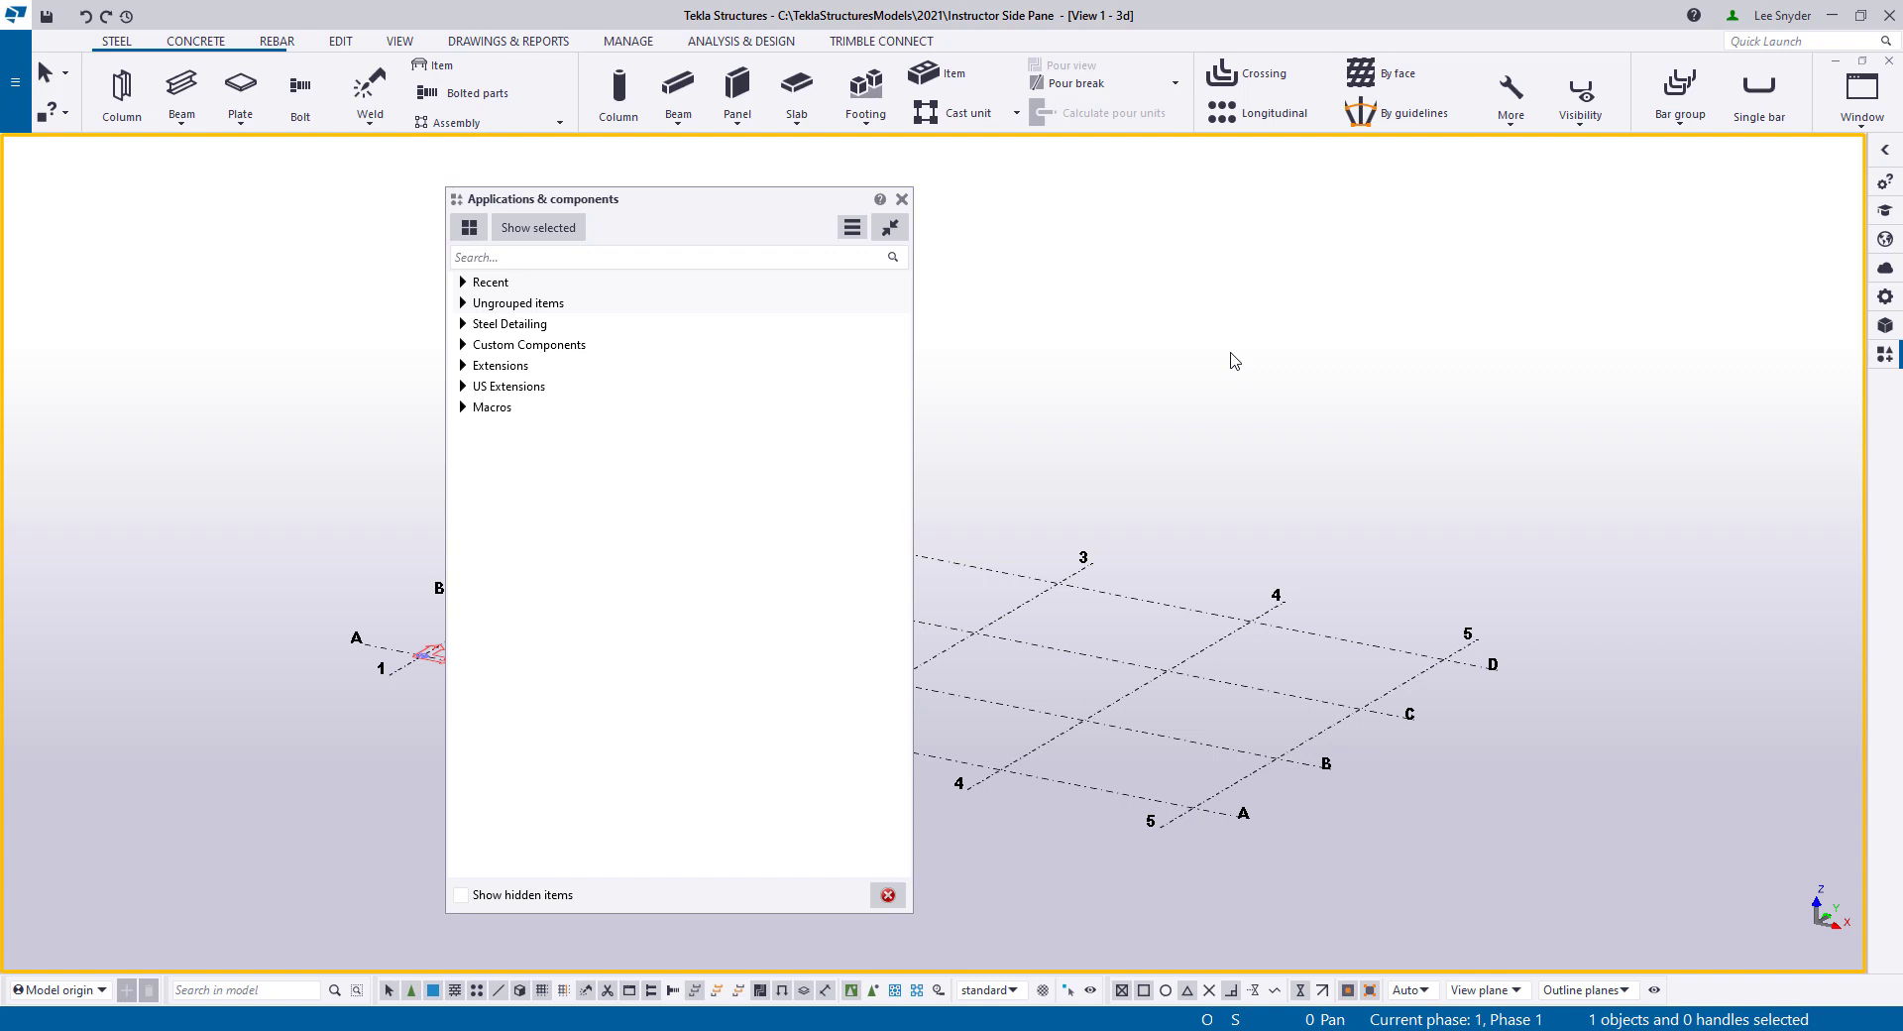
# Open the Instructor side pane and view the instructions for the steel Beam and Spiral beam commands
pyautogui.click(1885, 214)
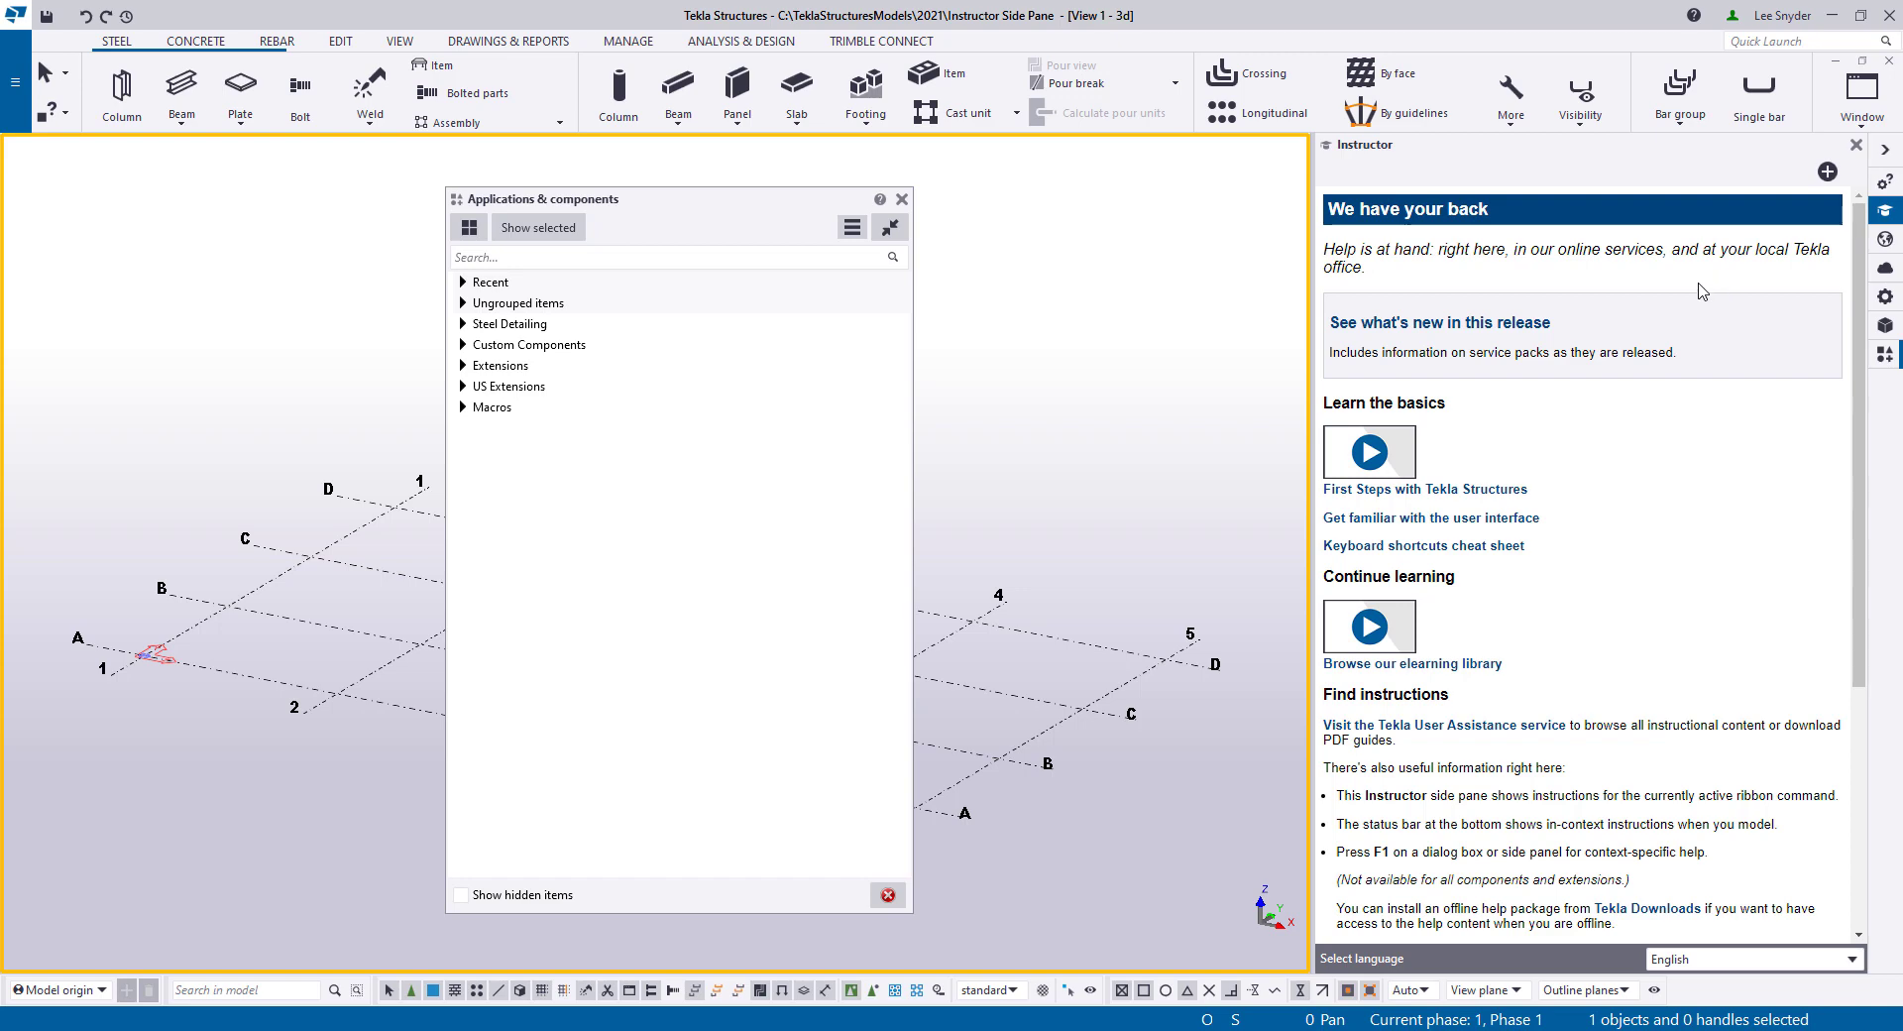
pyautogui.click(181, 94)
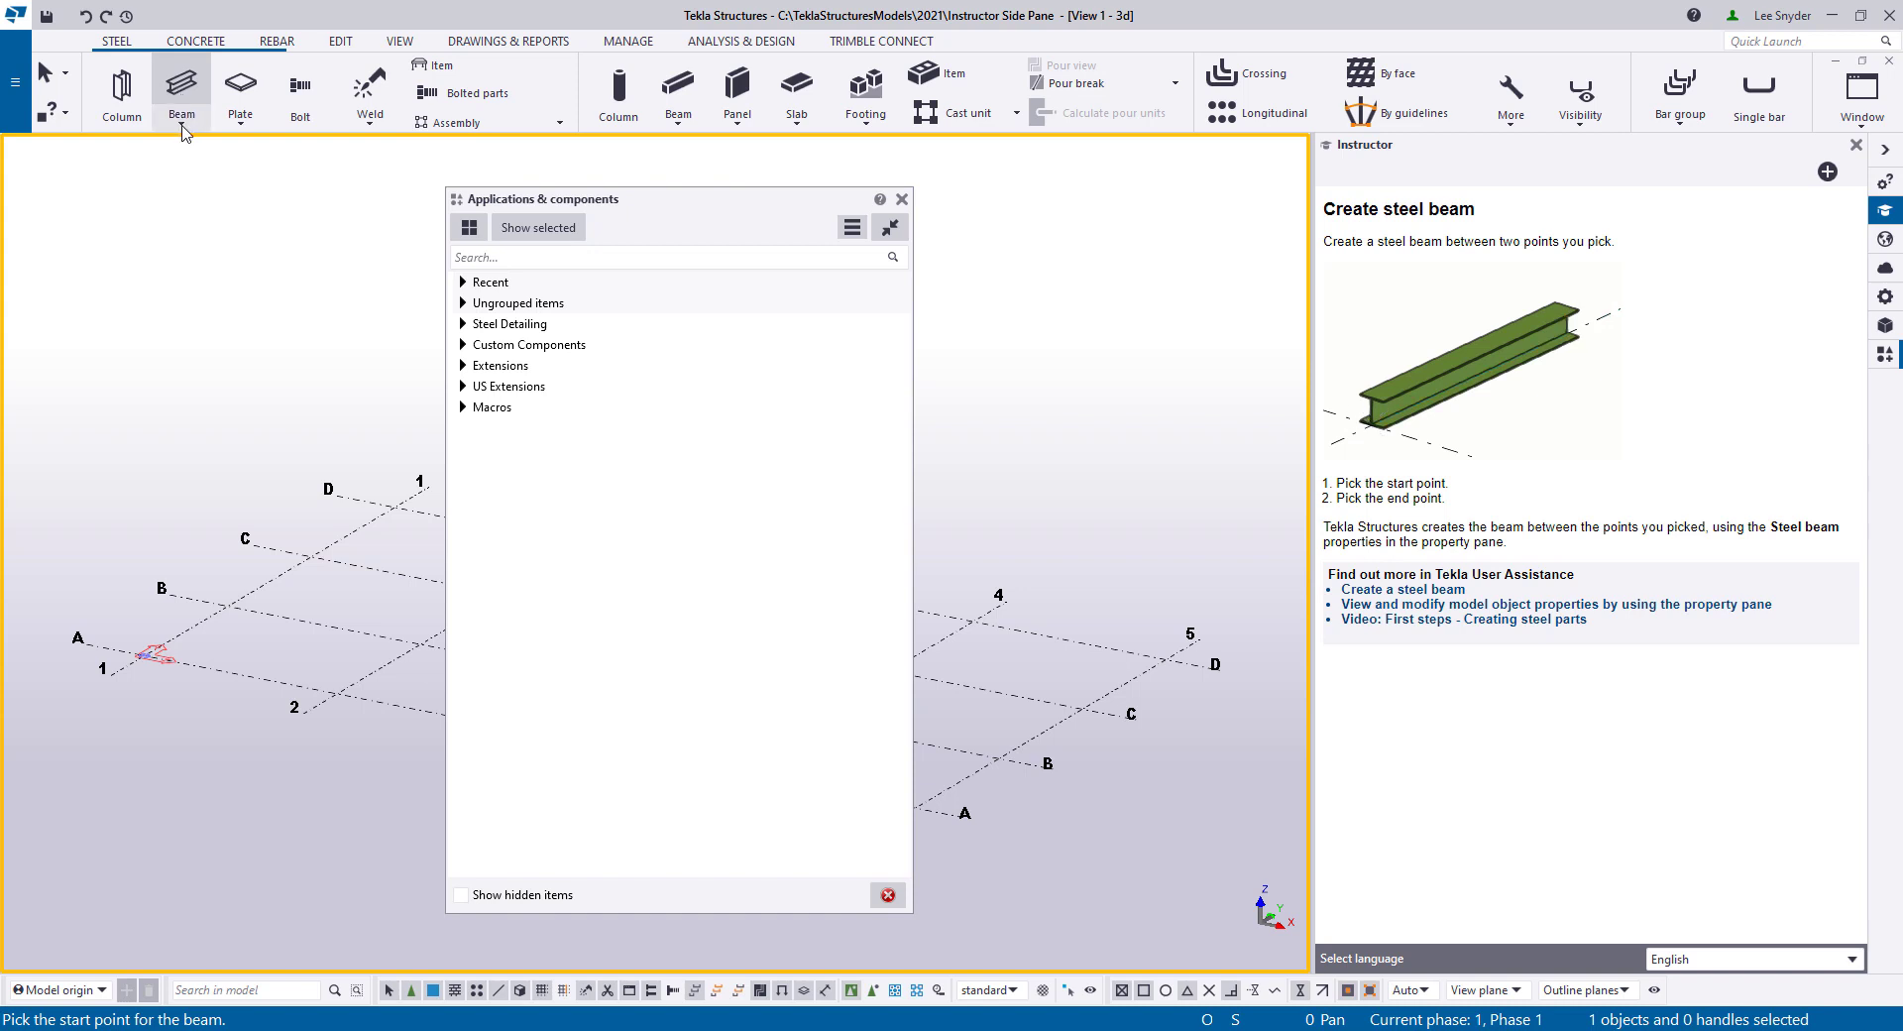
pyautogui.click(182, 123)
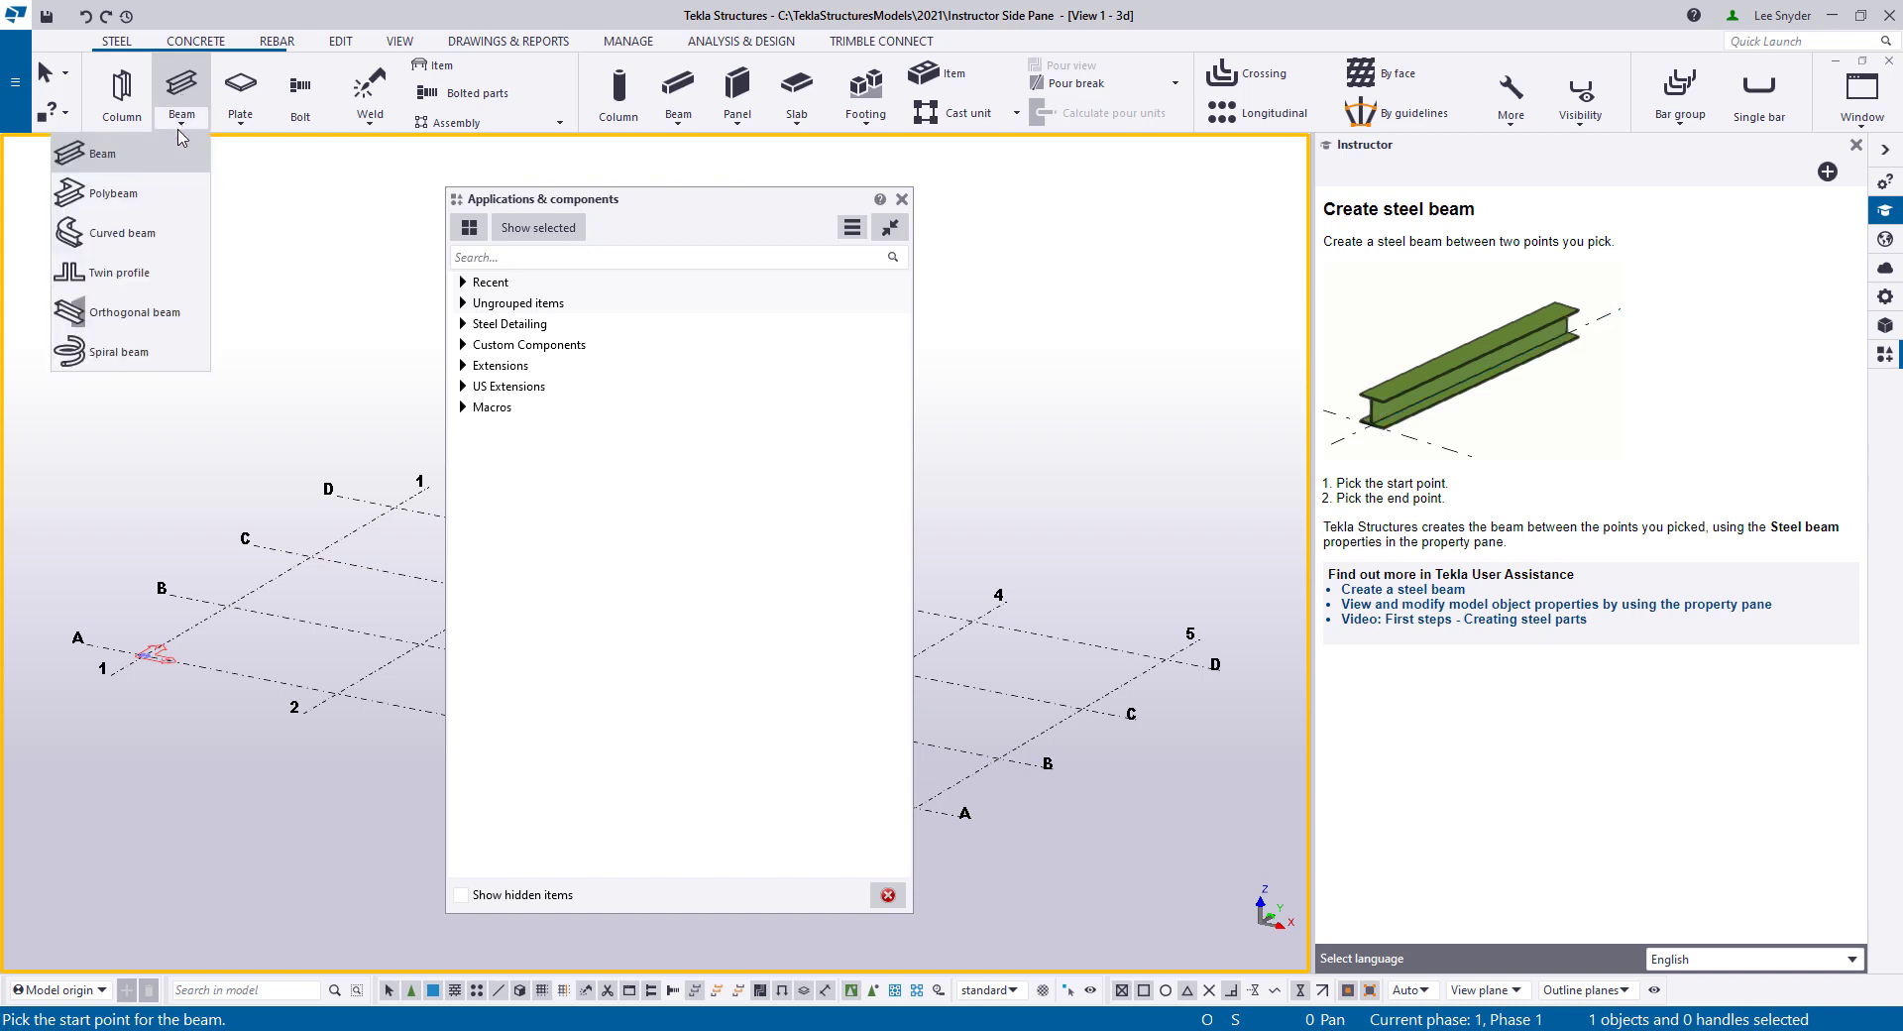
pyautogui.click(144, 353)
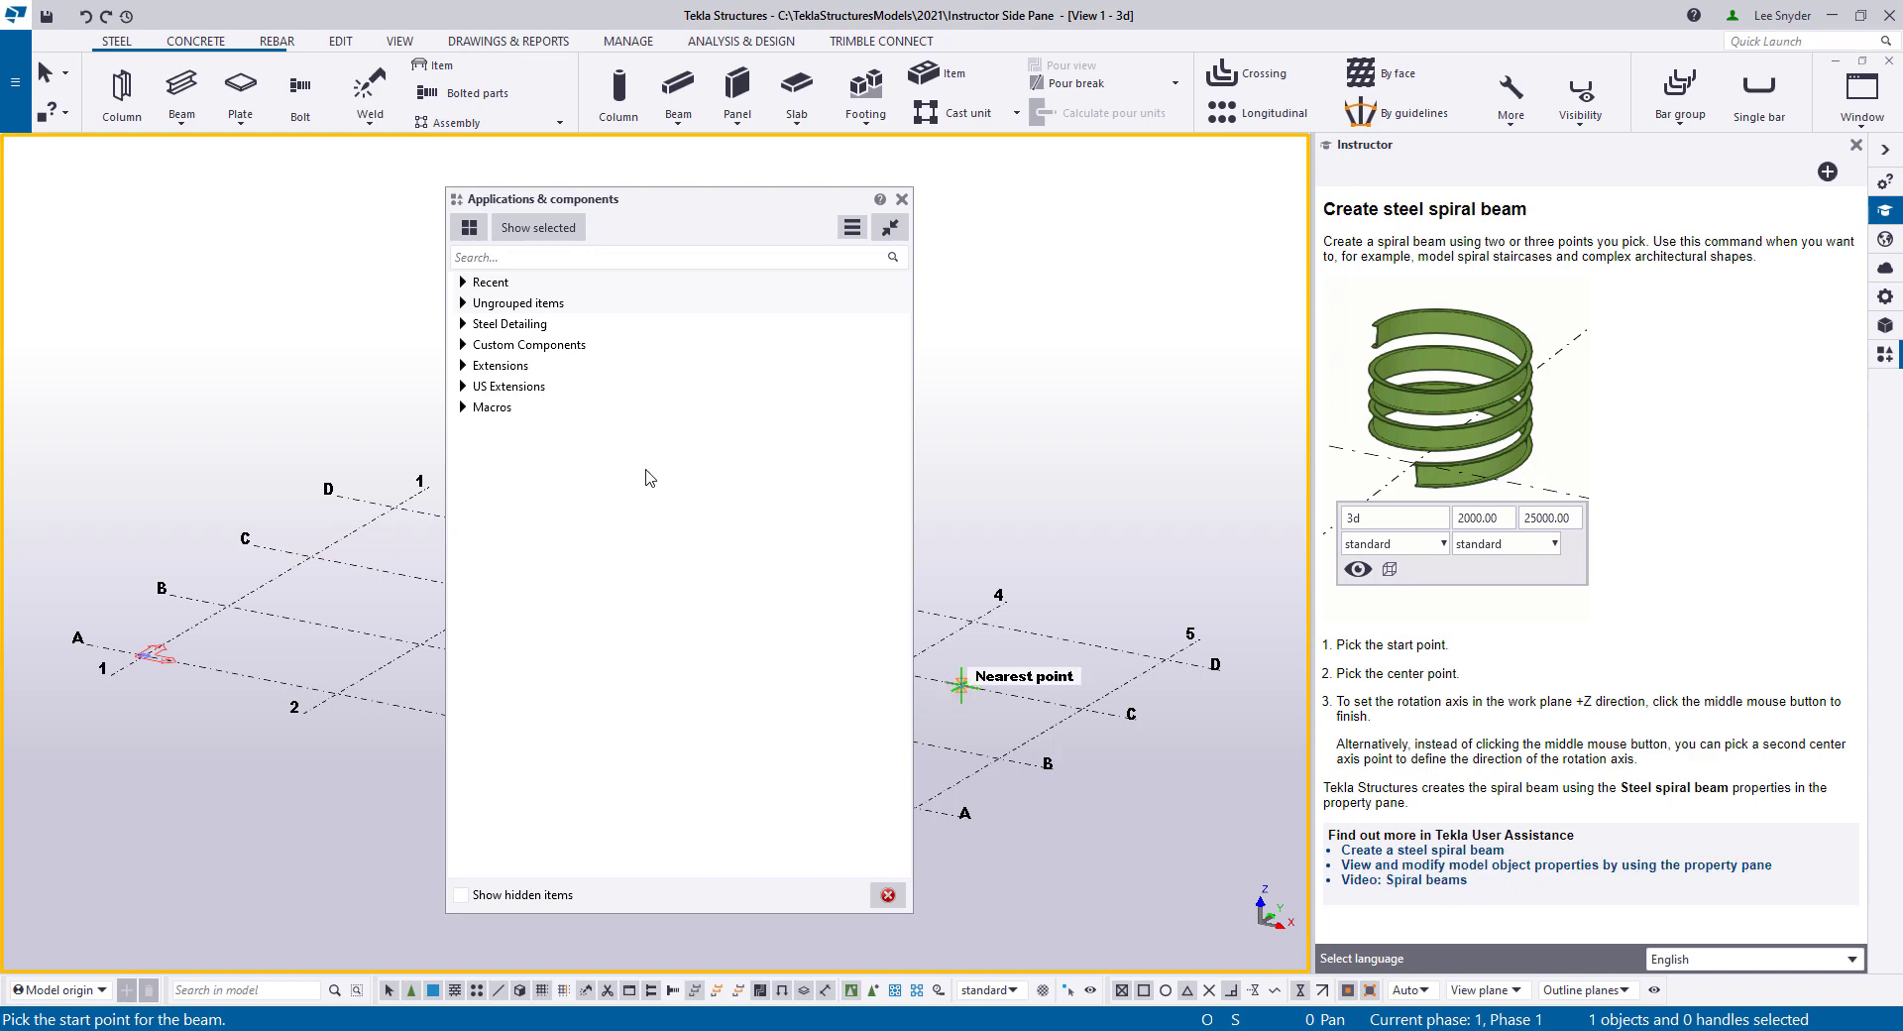
# View the Instructor guidance for the cylindrical bent plate and the conical bent plate, ending with no command active
pyautogui.click(240, 126)
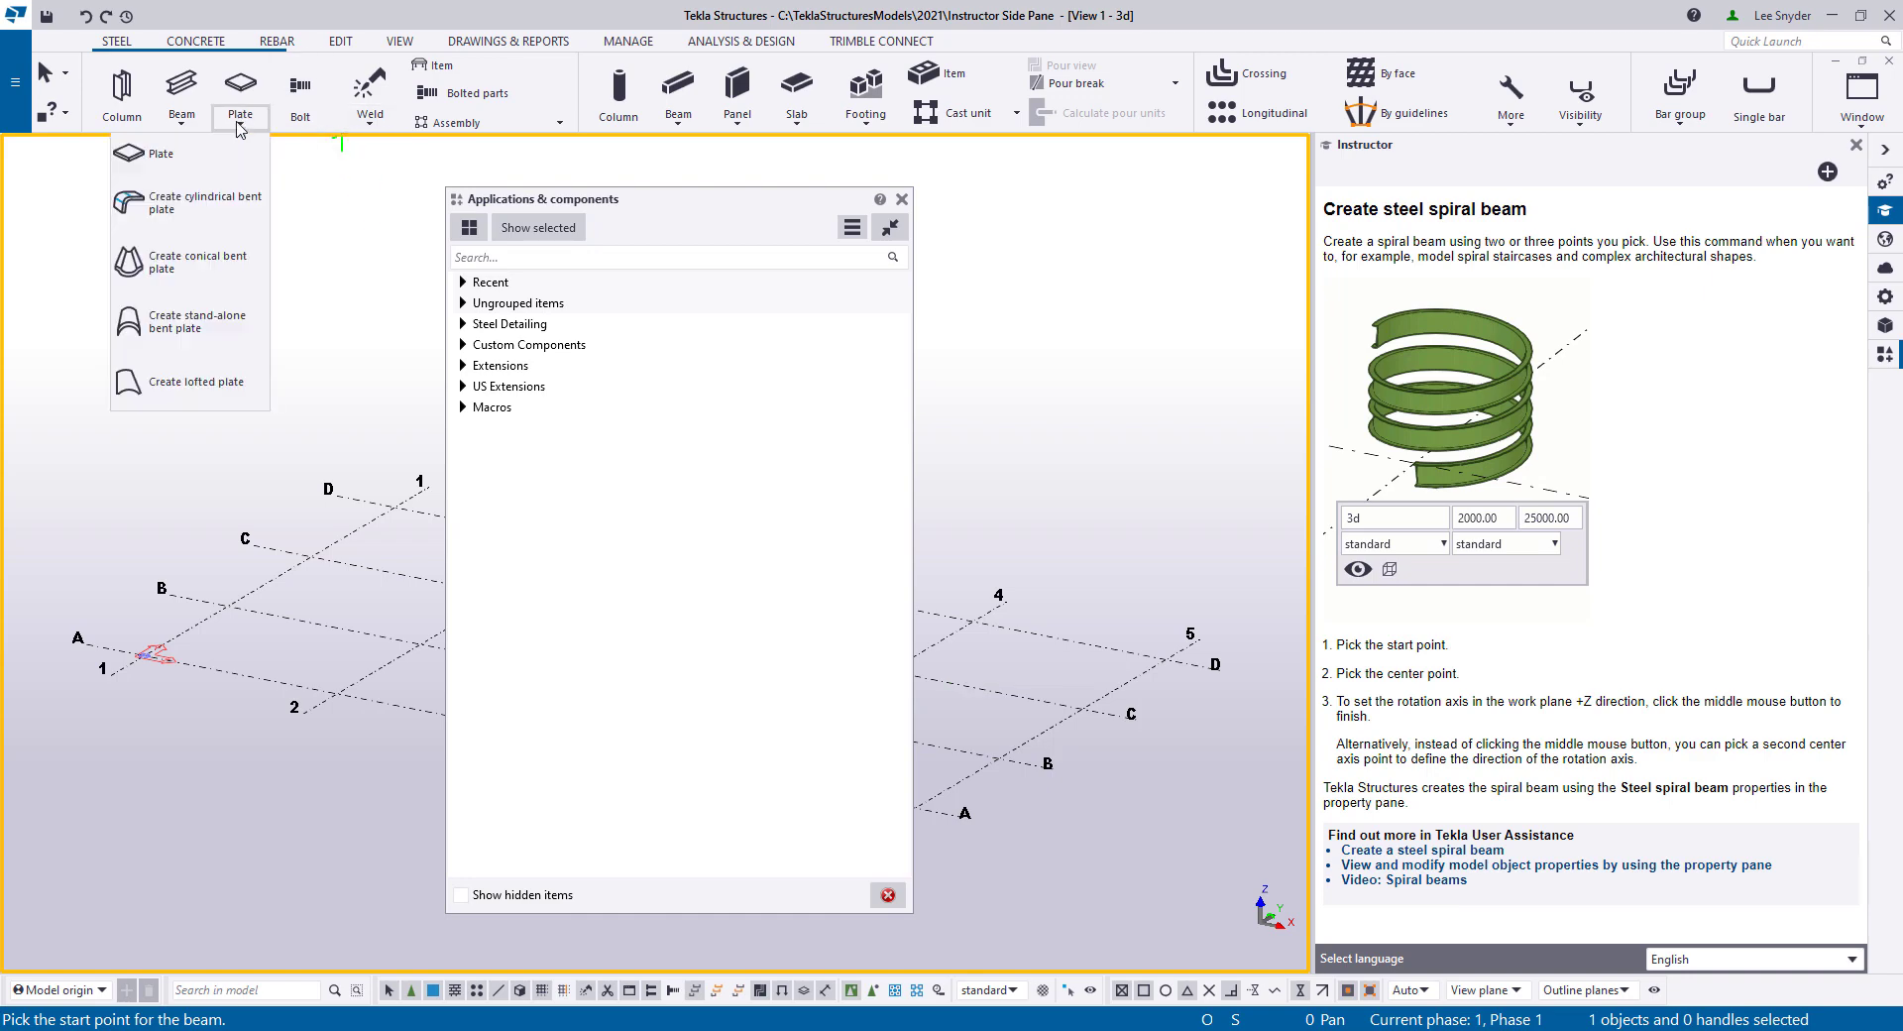
pyautogui.click(208, 208)
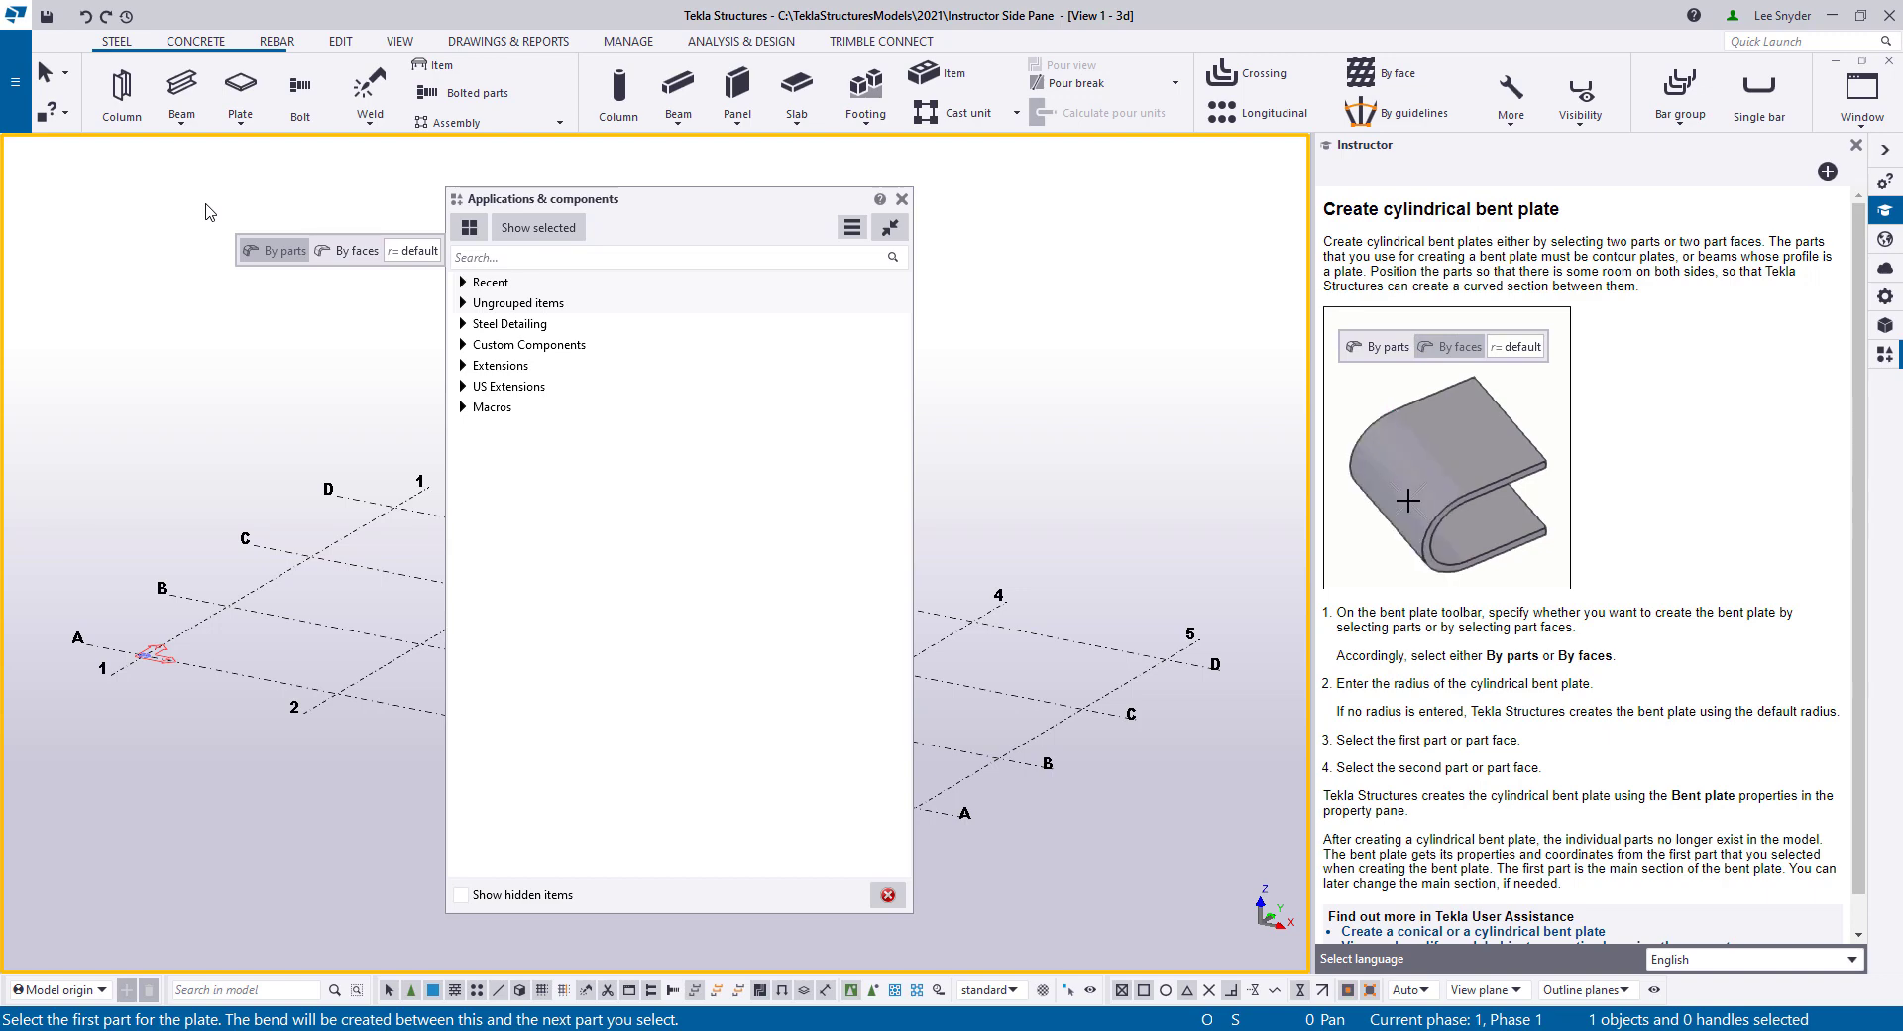
pyautogui.click(241, 111)
pyautogui.click(198, 262)
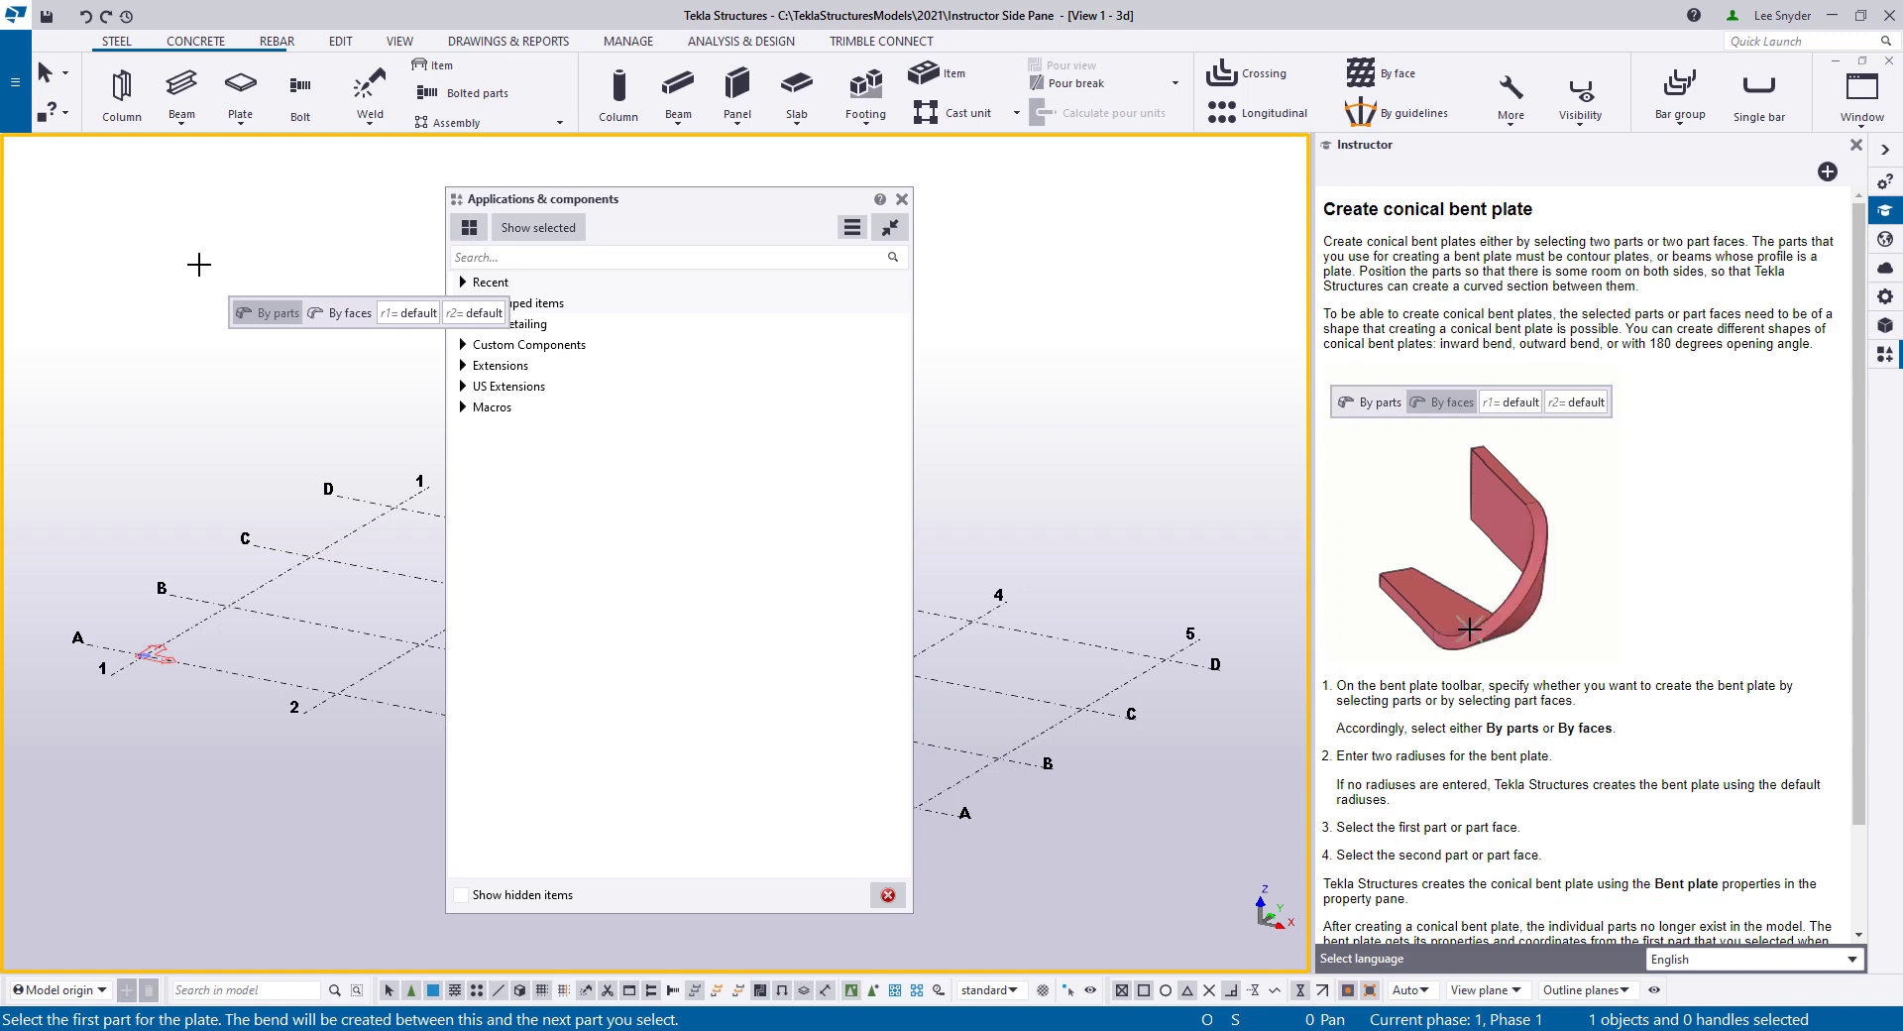
pyautogui.rightClick(251, 227)
pyautogui.click(267, 229)
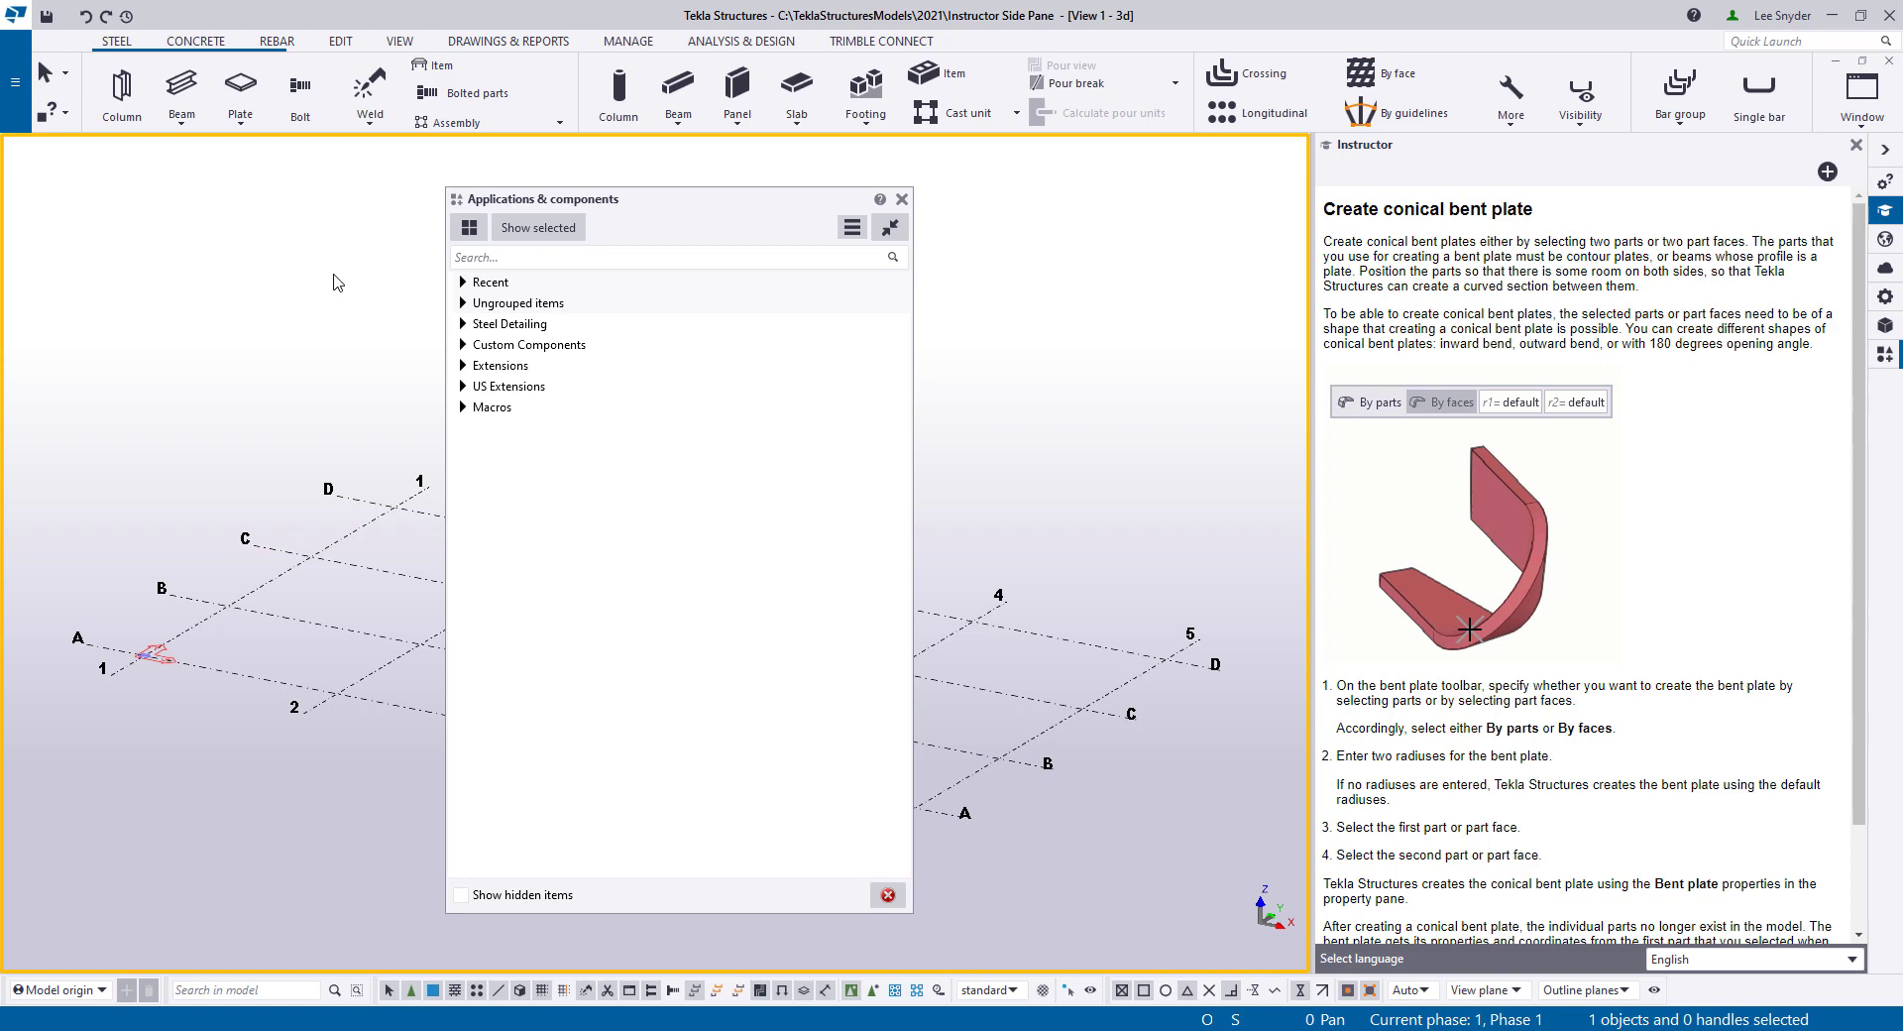
# Expand US Recommended under Steel Detailing in the component catalog and view the instructions for Bolted gusset (11)
pyautogui.click(462, 324)
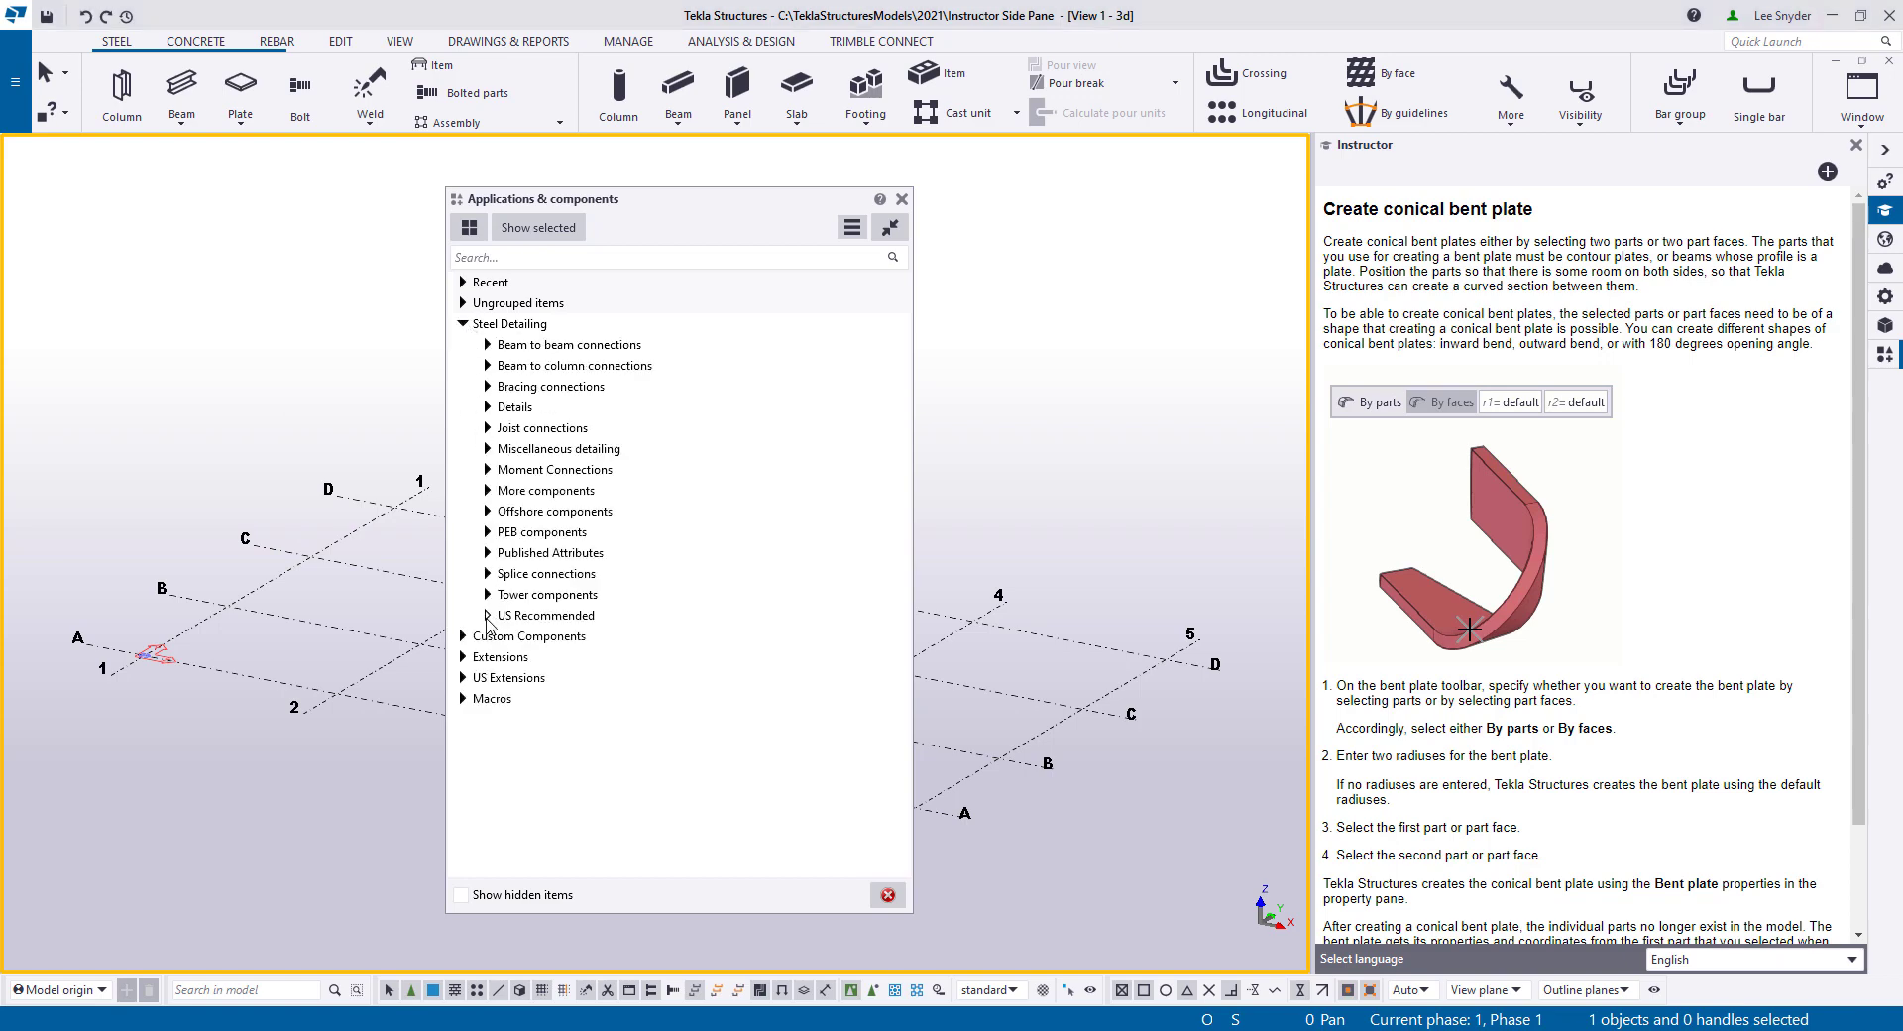
pyautogui.click(486, 616)
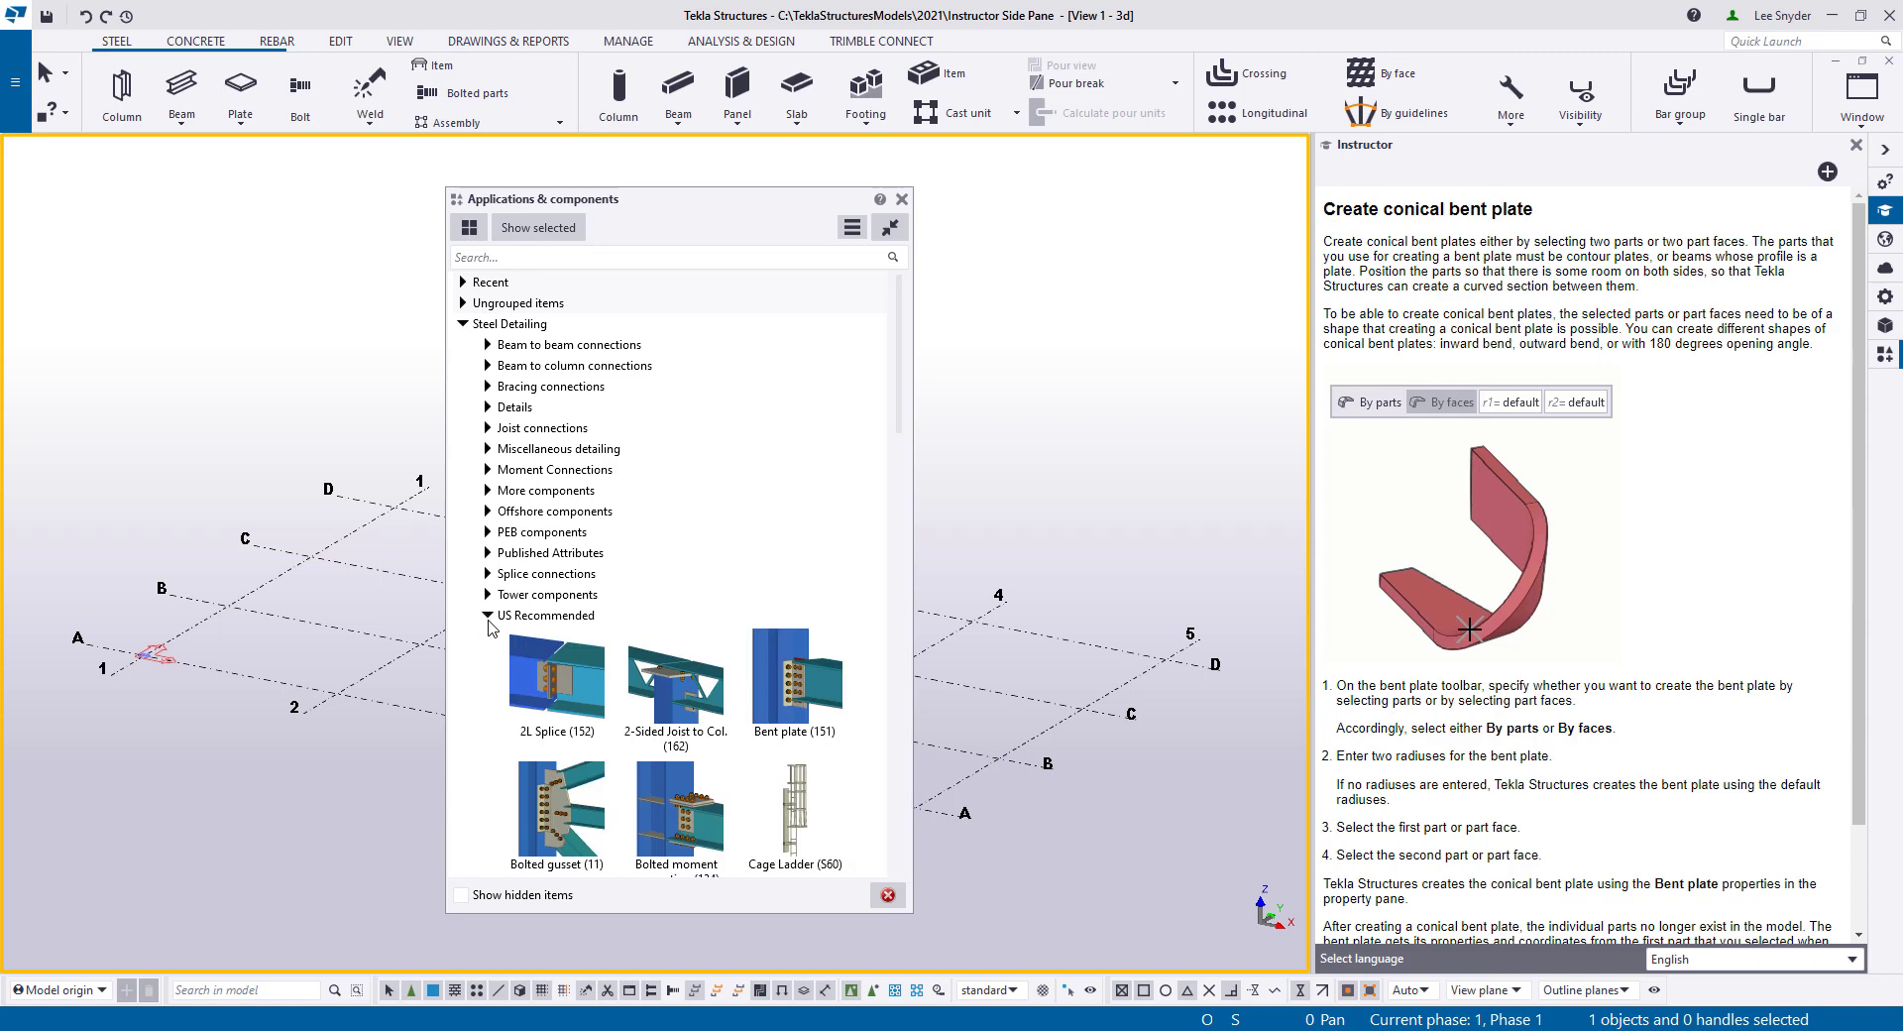
pyautogui.scroll(-3, 560, 626)
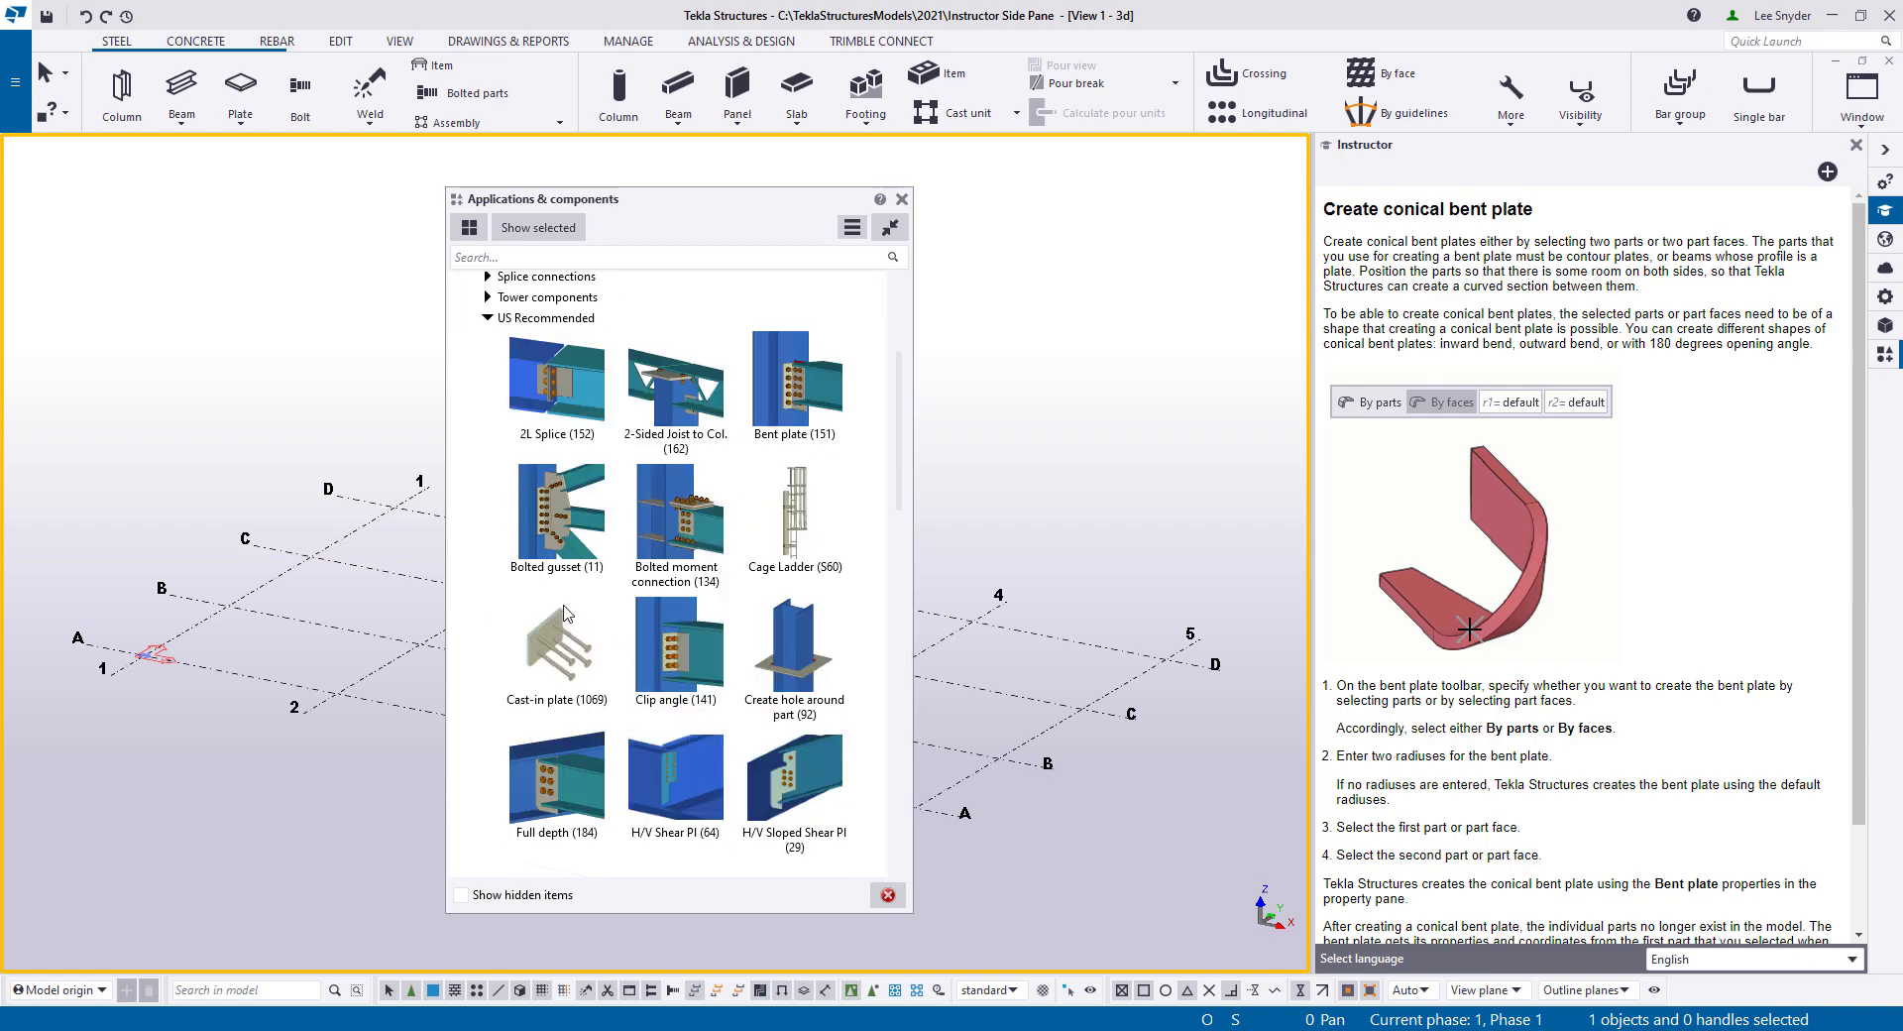
pyautogui.click(542, 471)
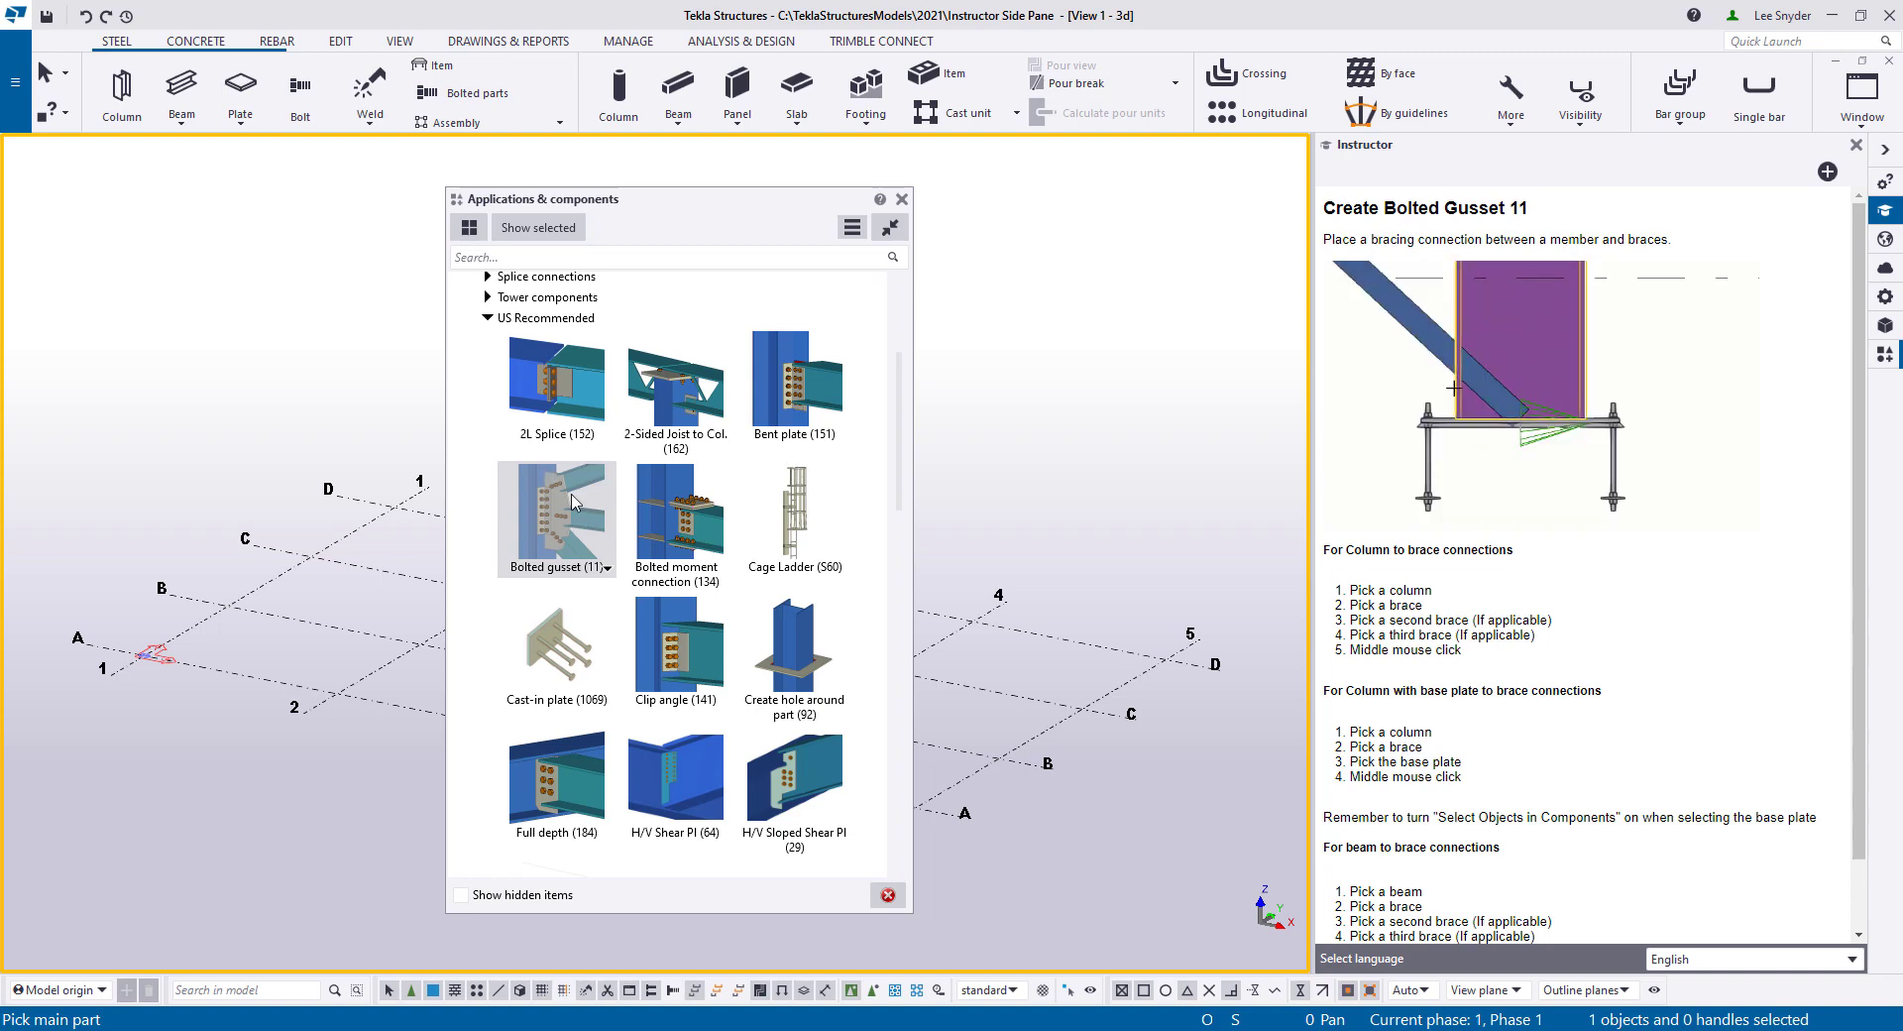
# View the Instructor content for Stanchions (S76) and Railings (S77), reading the railings guidance through to its tips
pyautogui.scroll(-3, 573, 501)
pyautogui.scroll(-12, 572, 500)
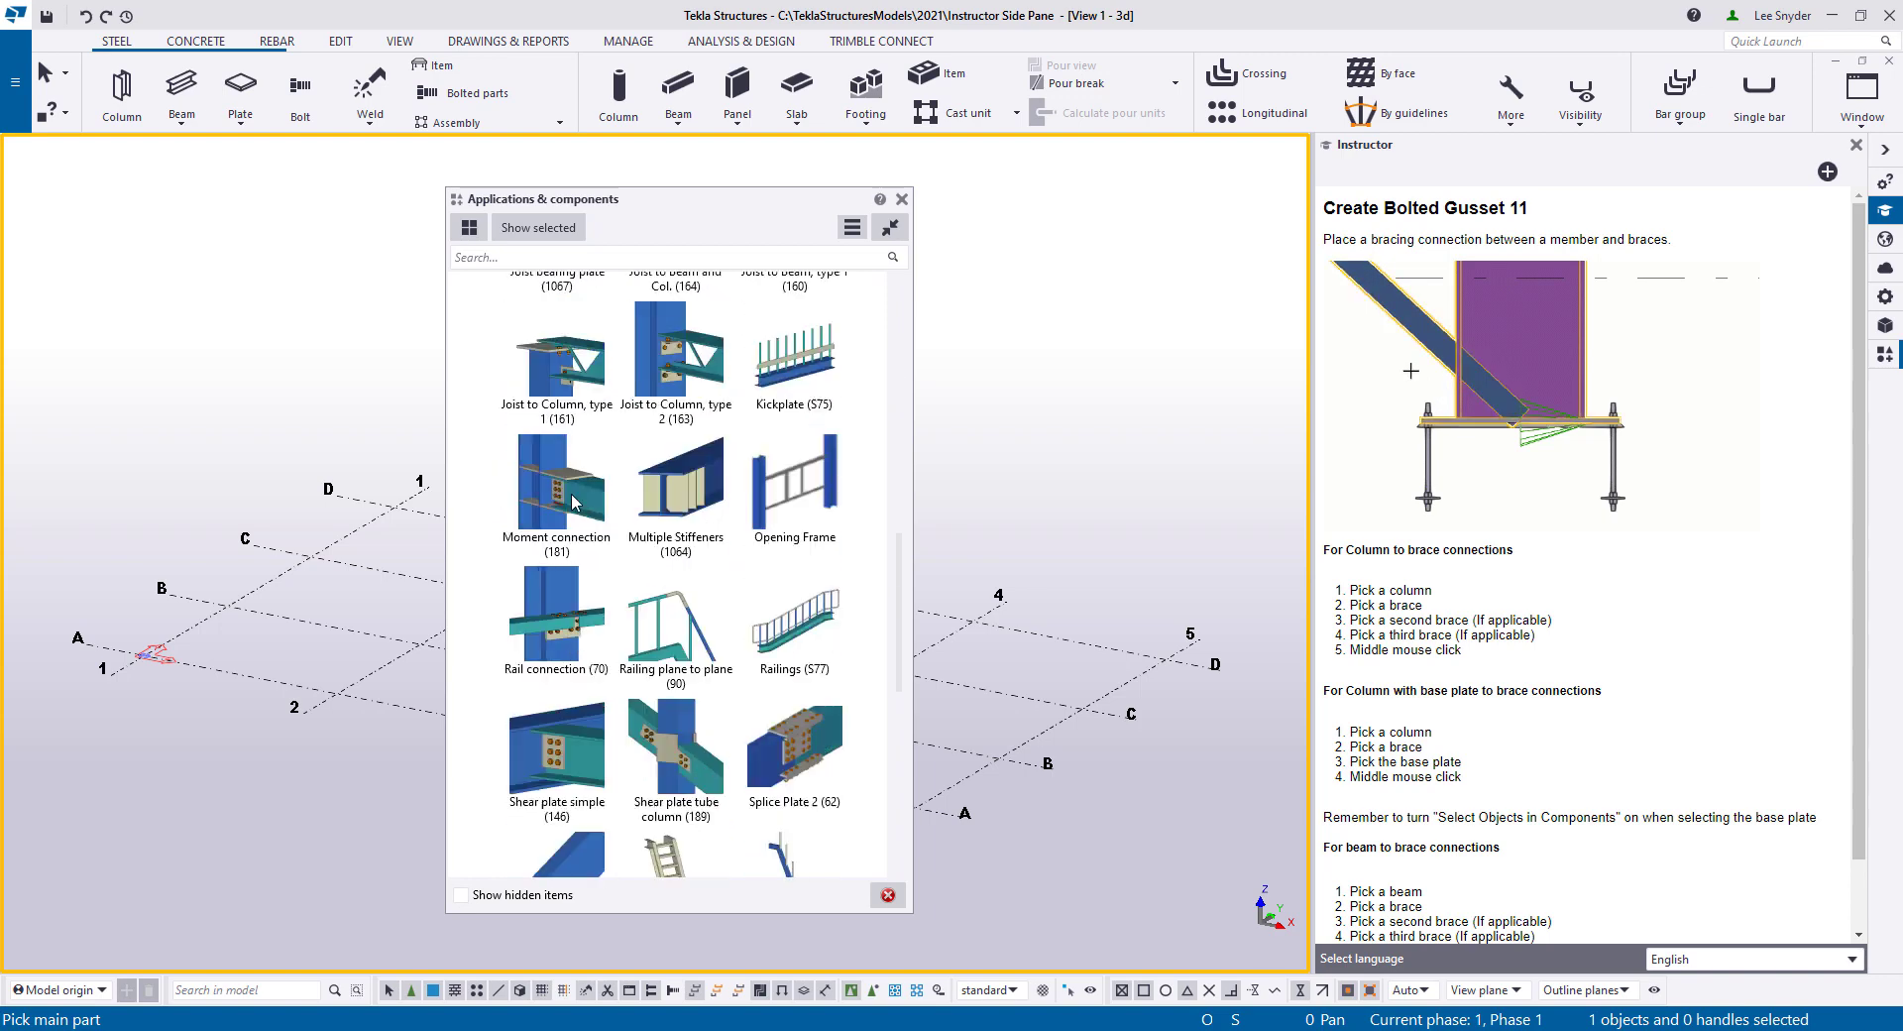
pyautogui.click(794, 691)
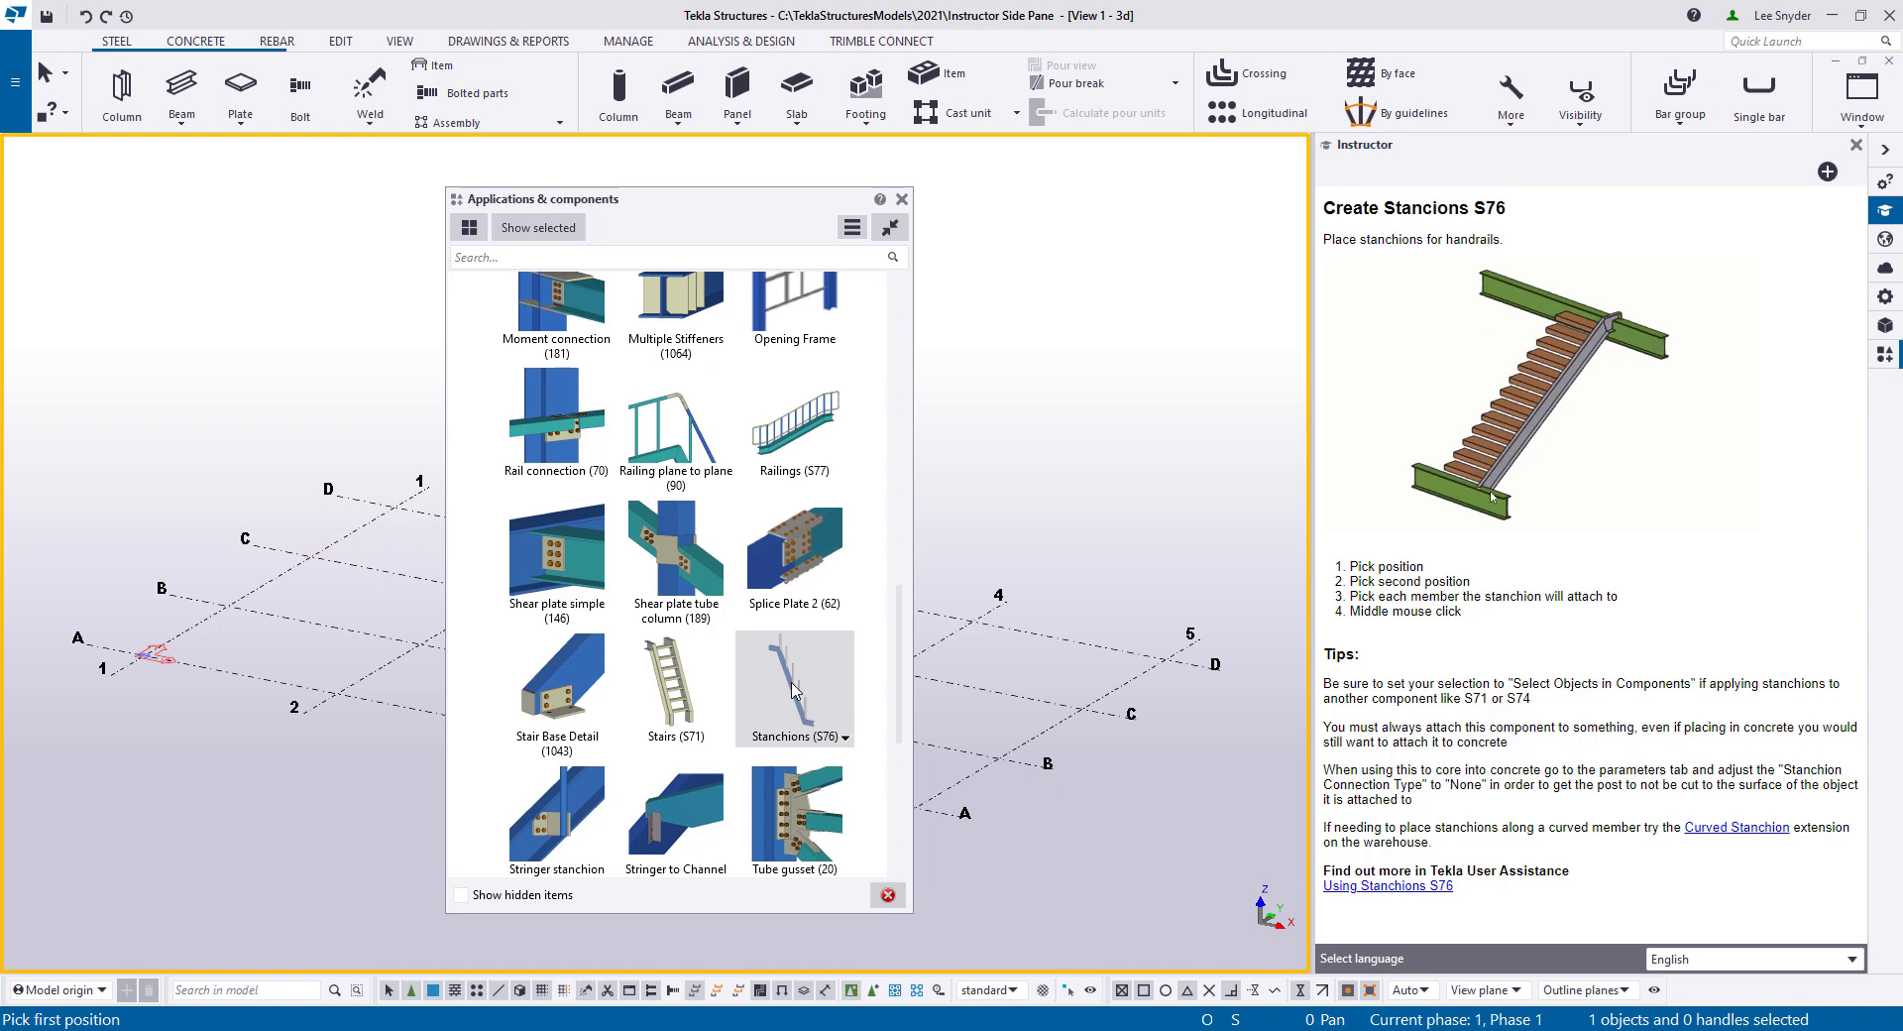
pyautogui.click(790, 448)
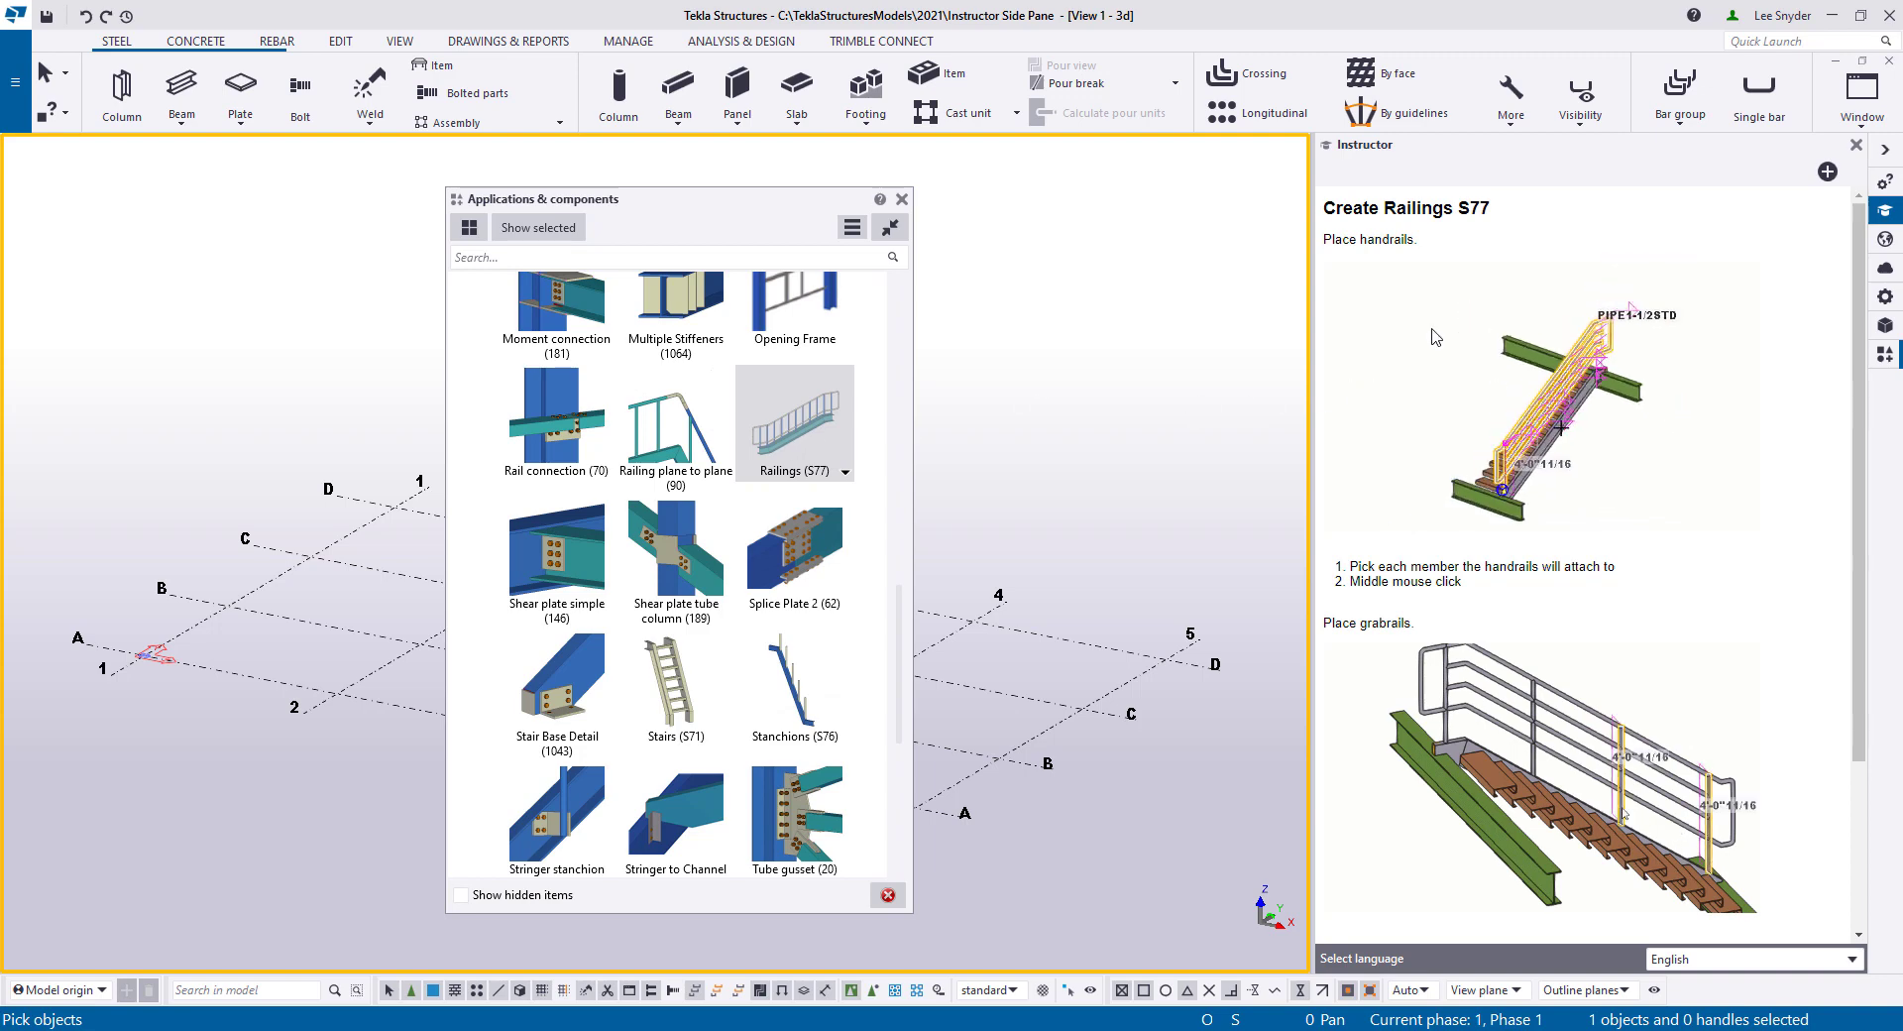
pyautogui.scroll(-3, 1407, 337)
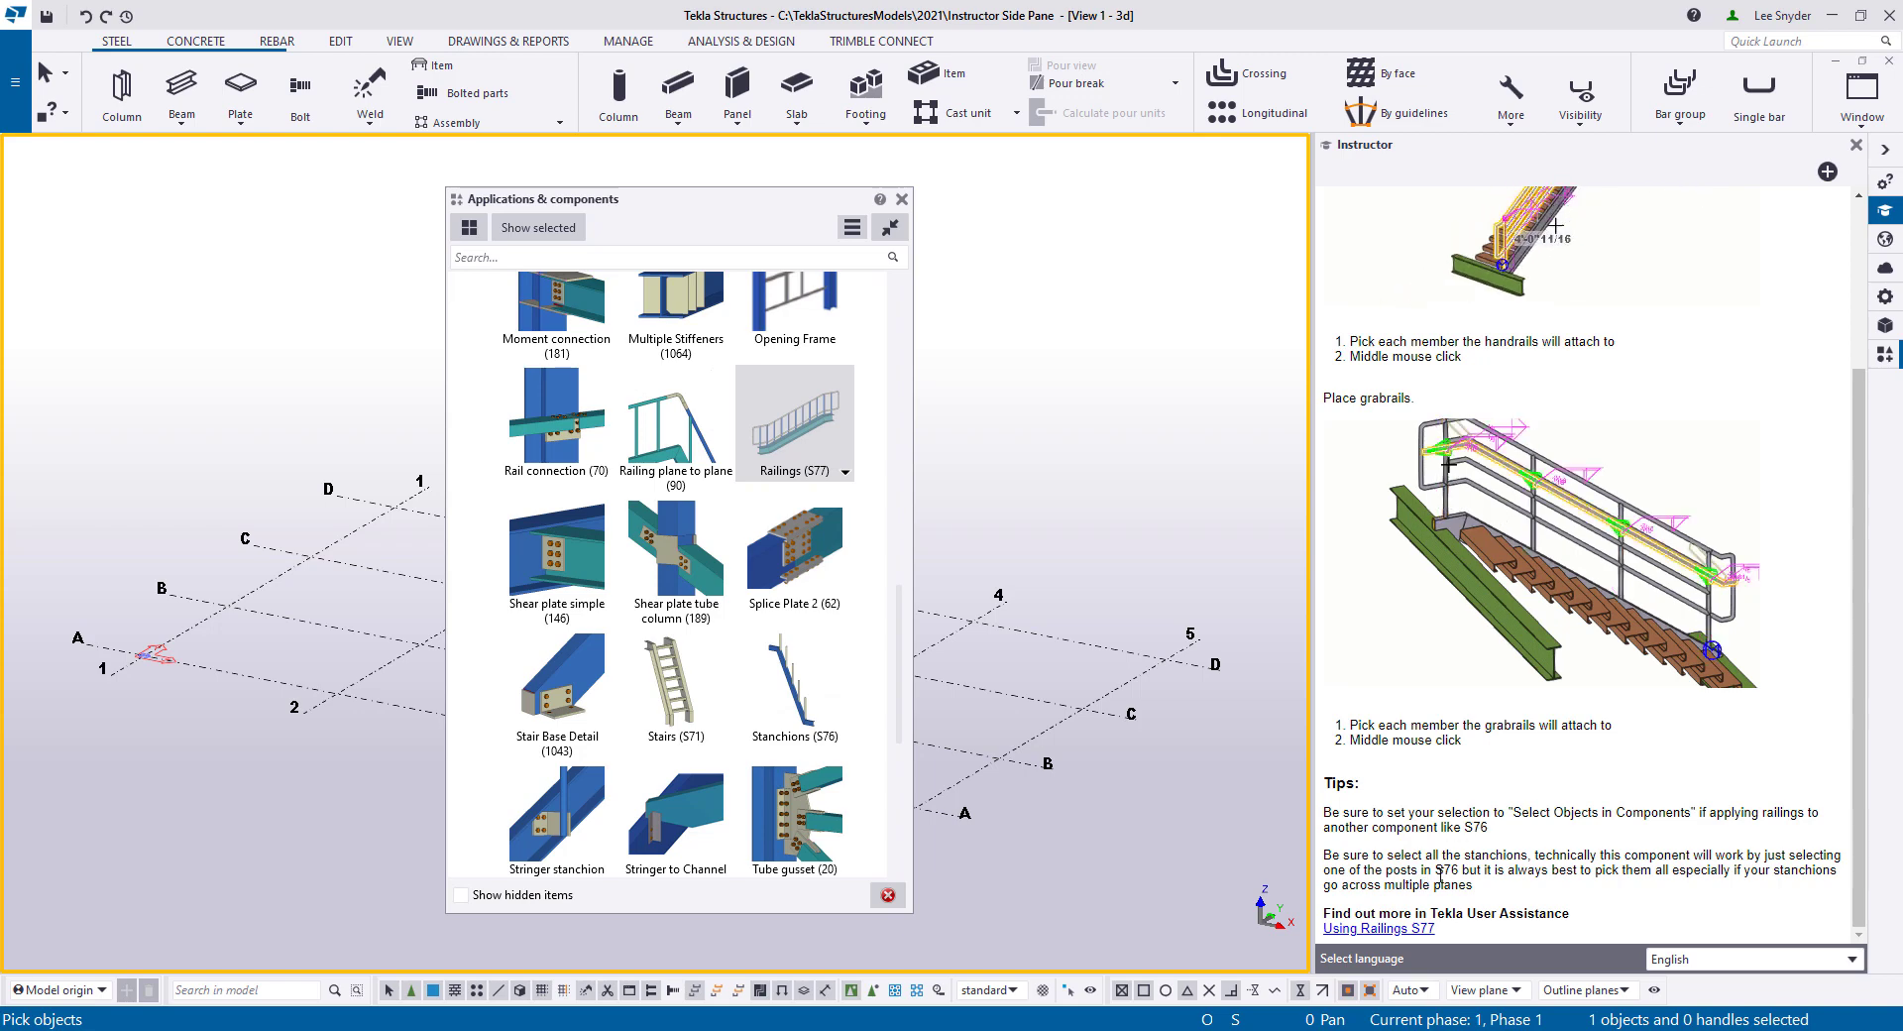
# Expand the Bracing custom components and view instructions for Chevron Beam to Beam, Kicker Brace and Rod Bracing with Turnbuckle
pyautogui.scroll(-5, 650, 551)
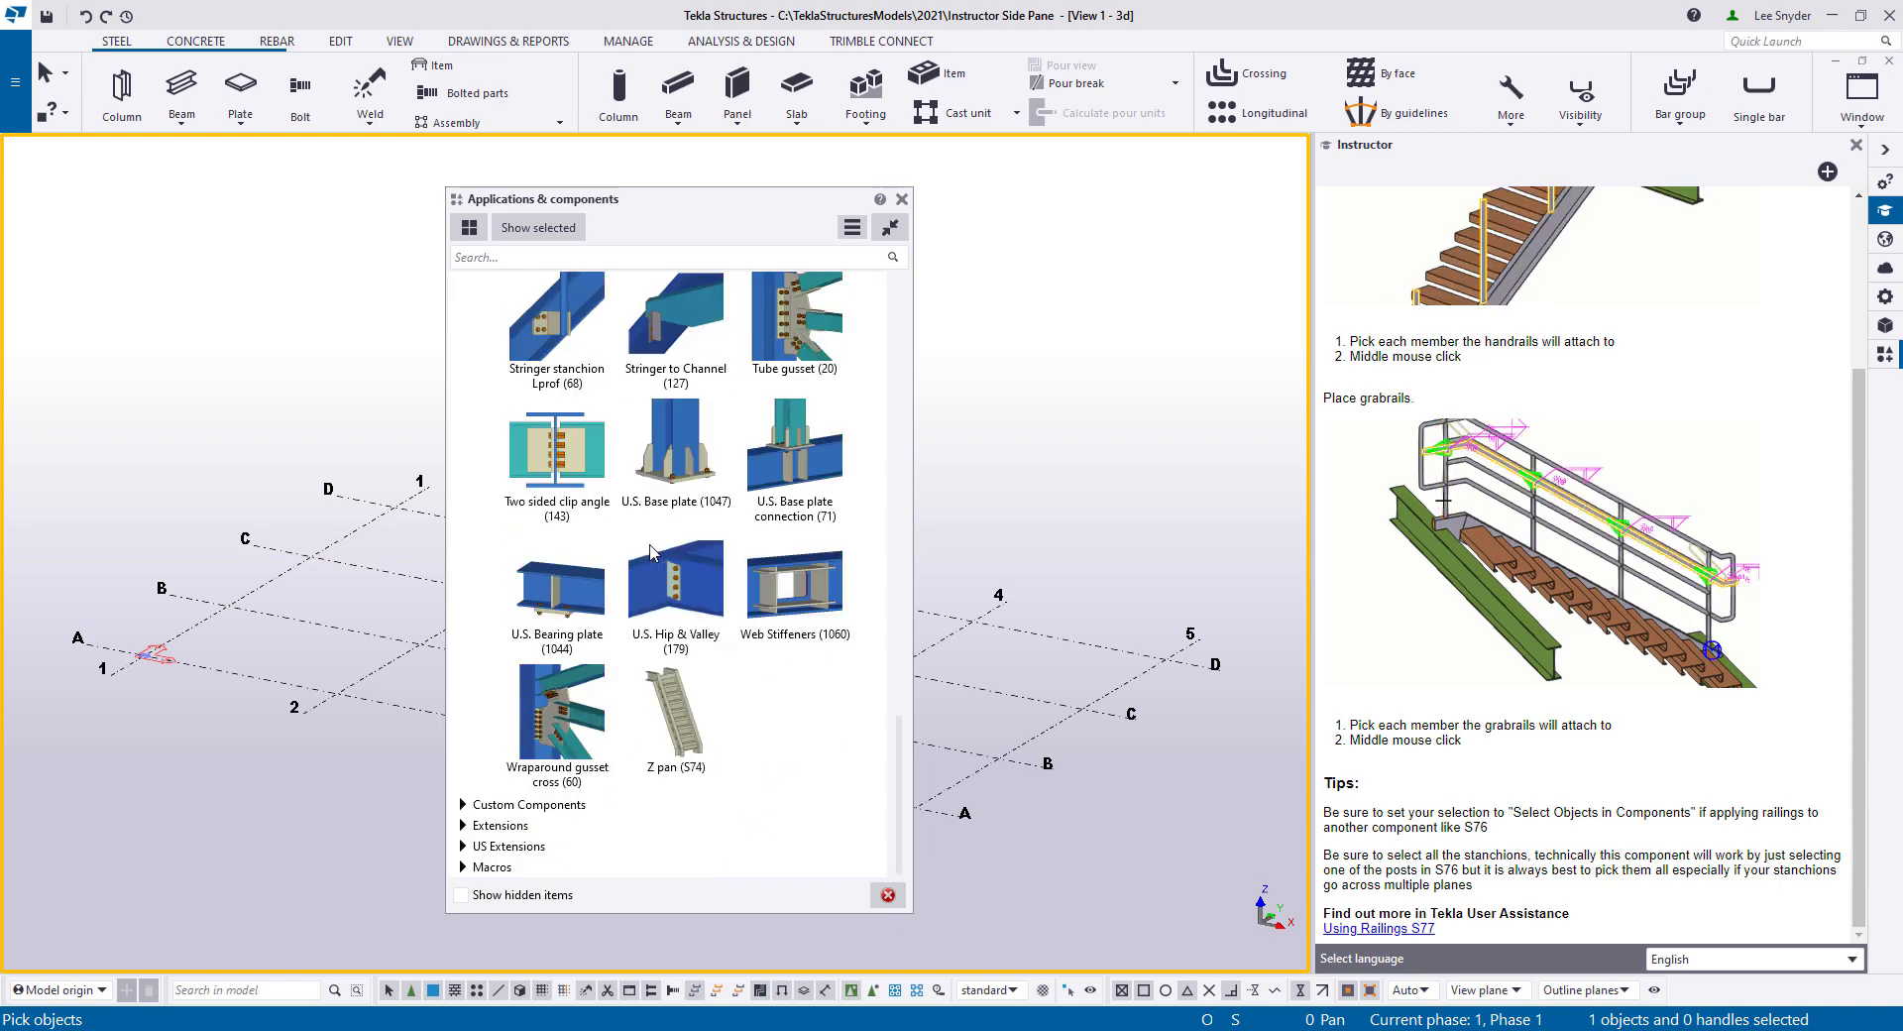
pyautogui.click(462, 804)
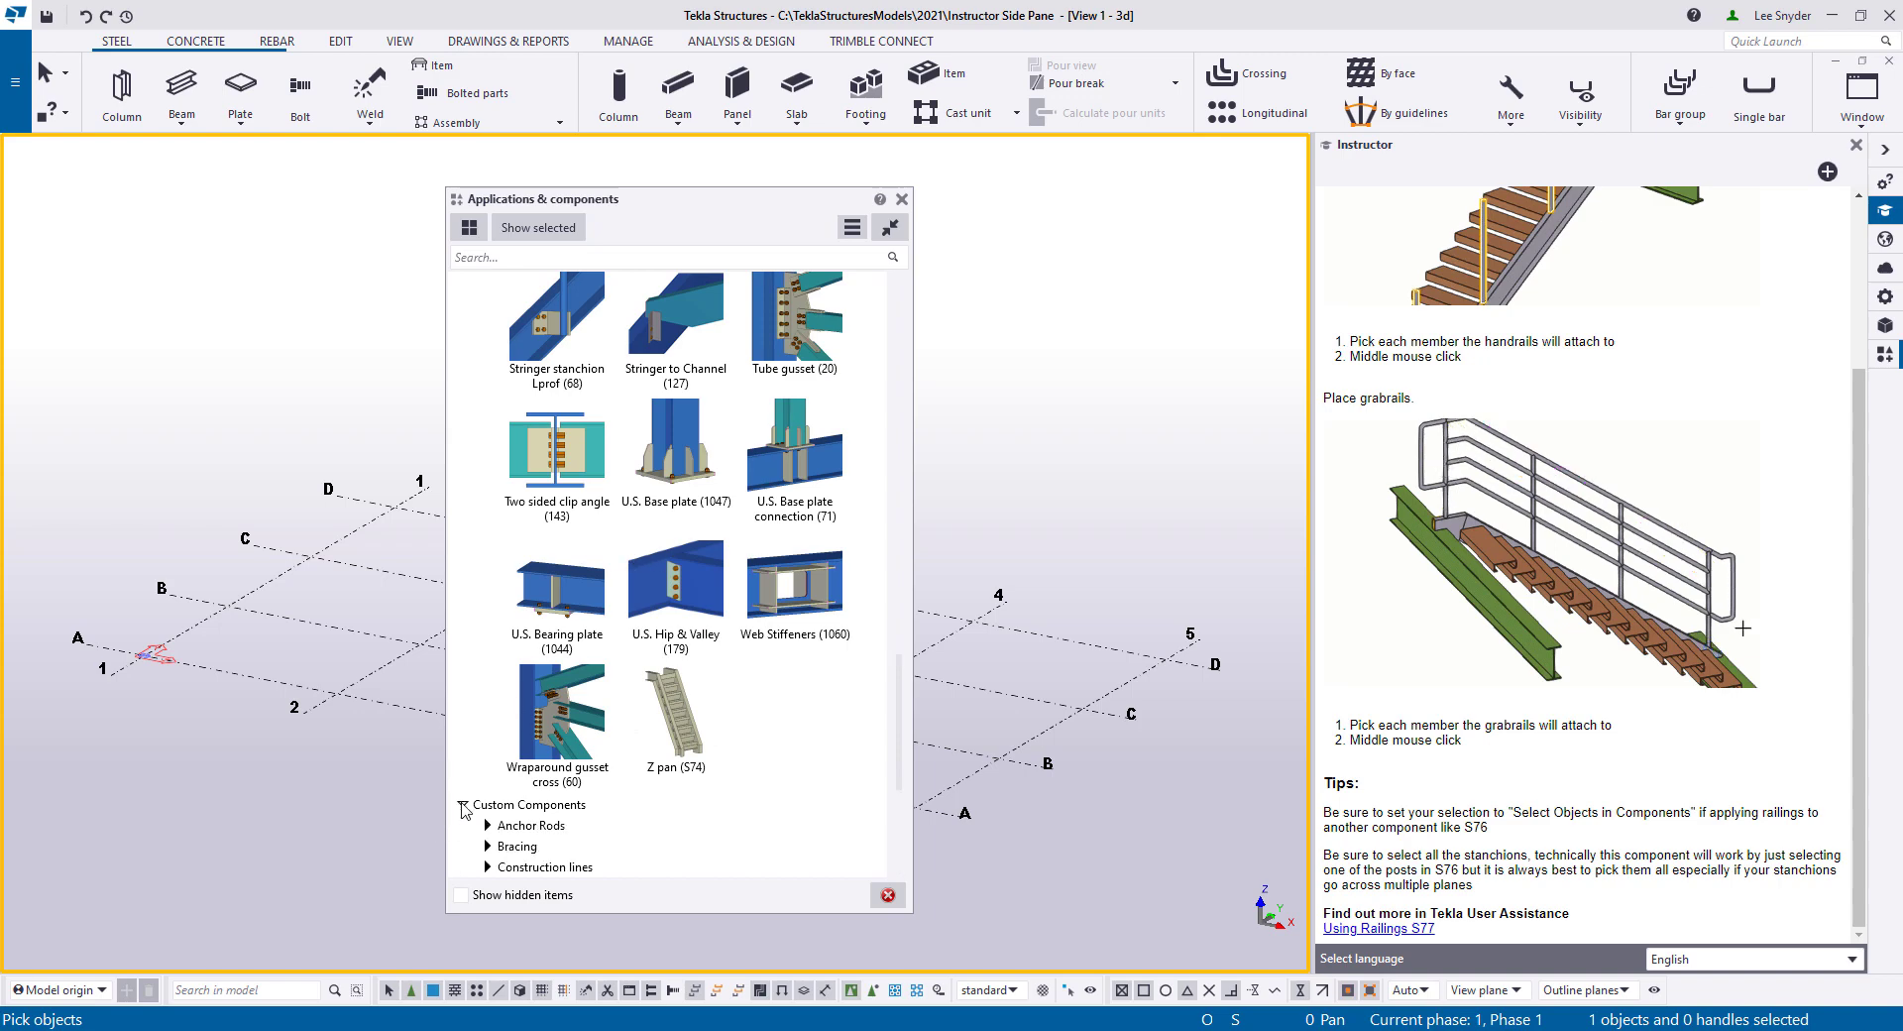
pyautogui.click(487, 551)
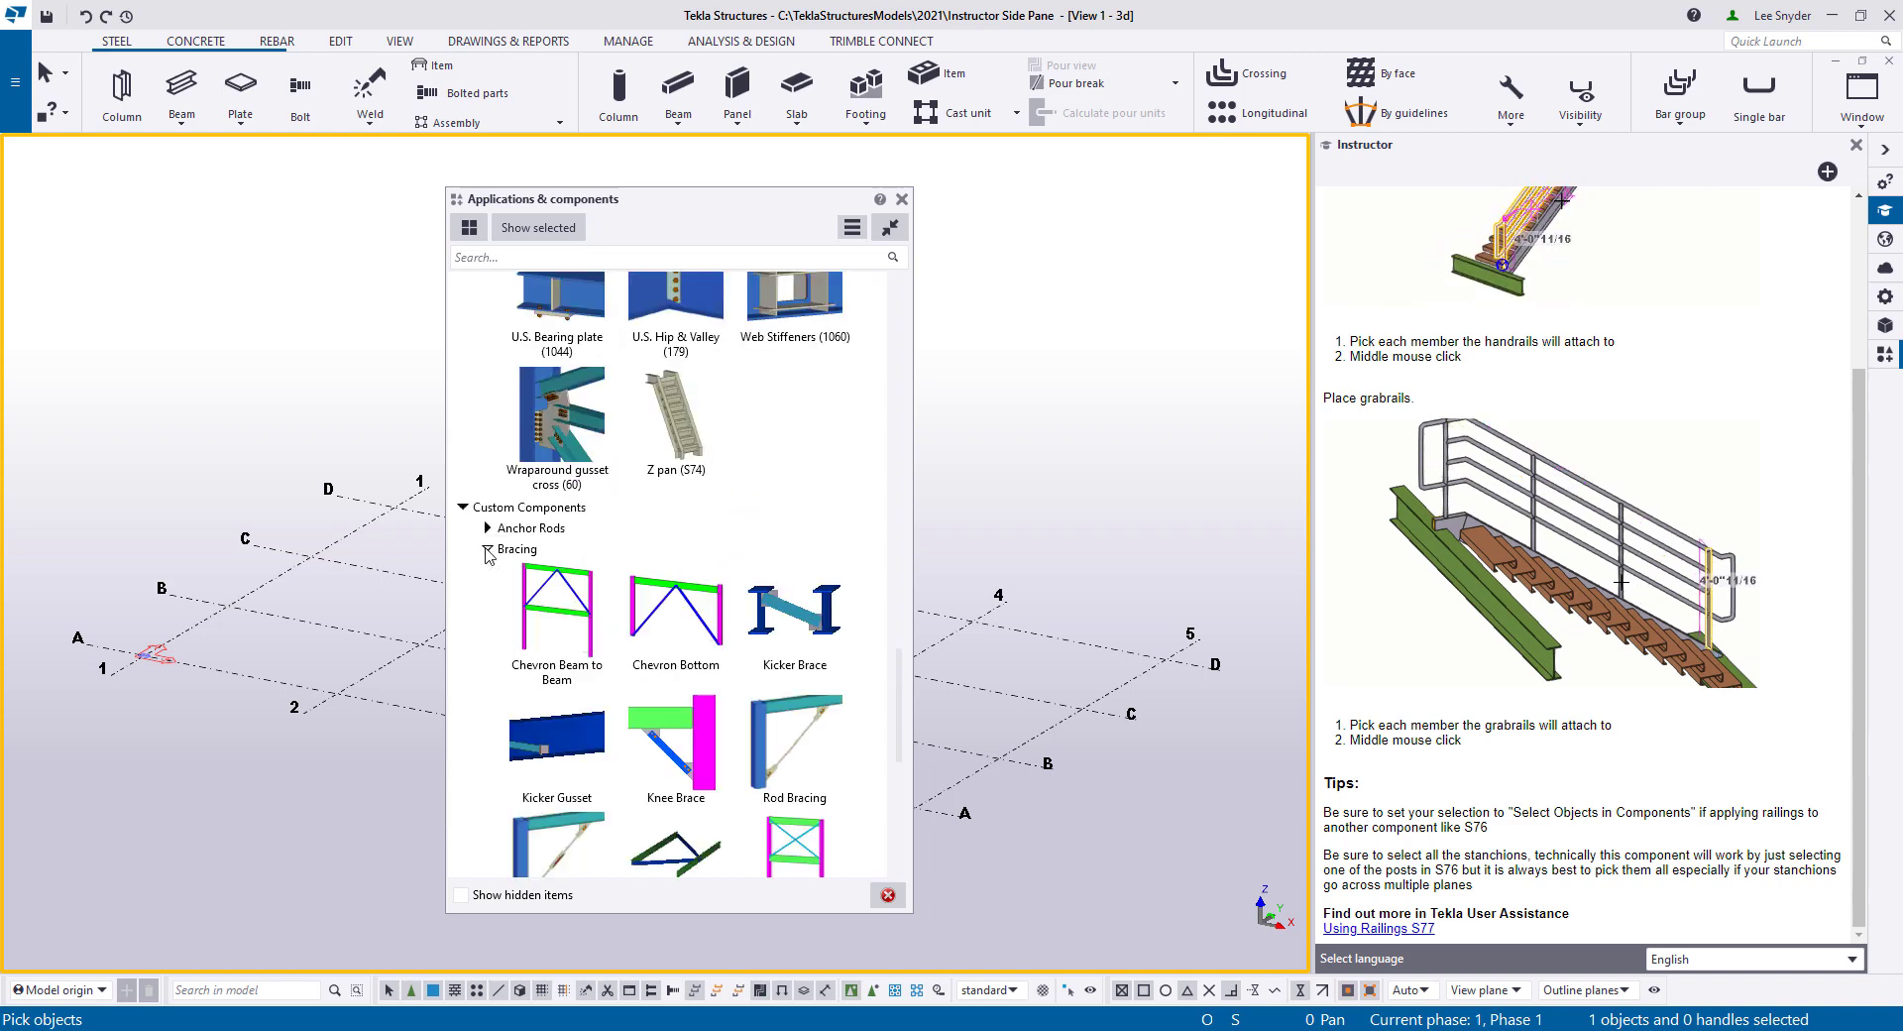
pyautogui.click(562, 616)
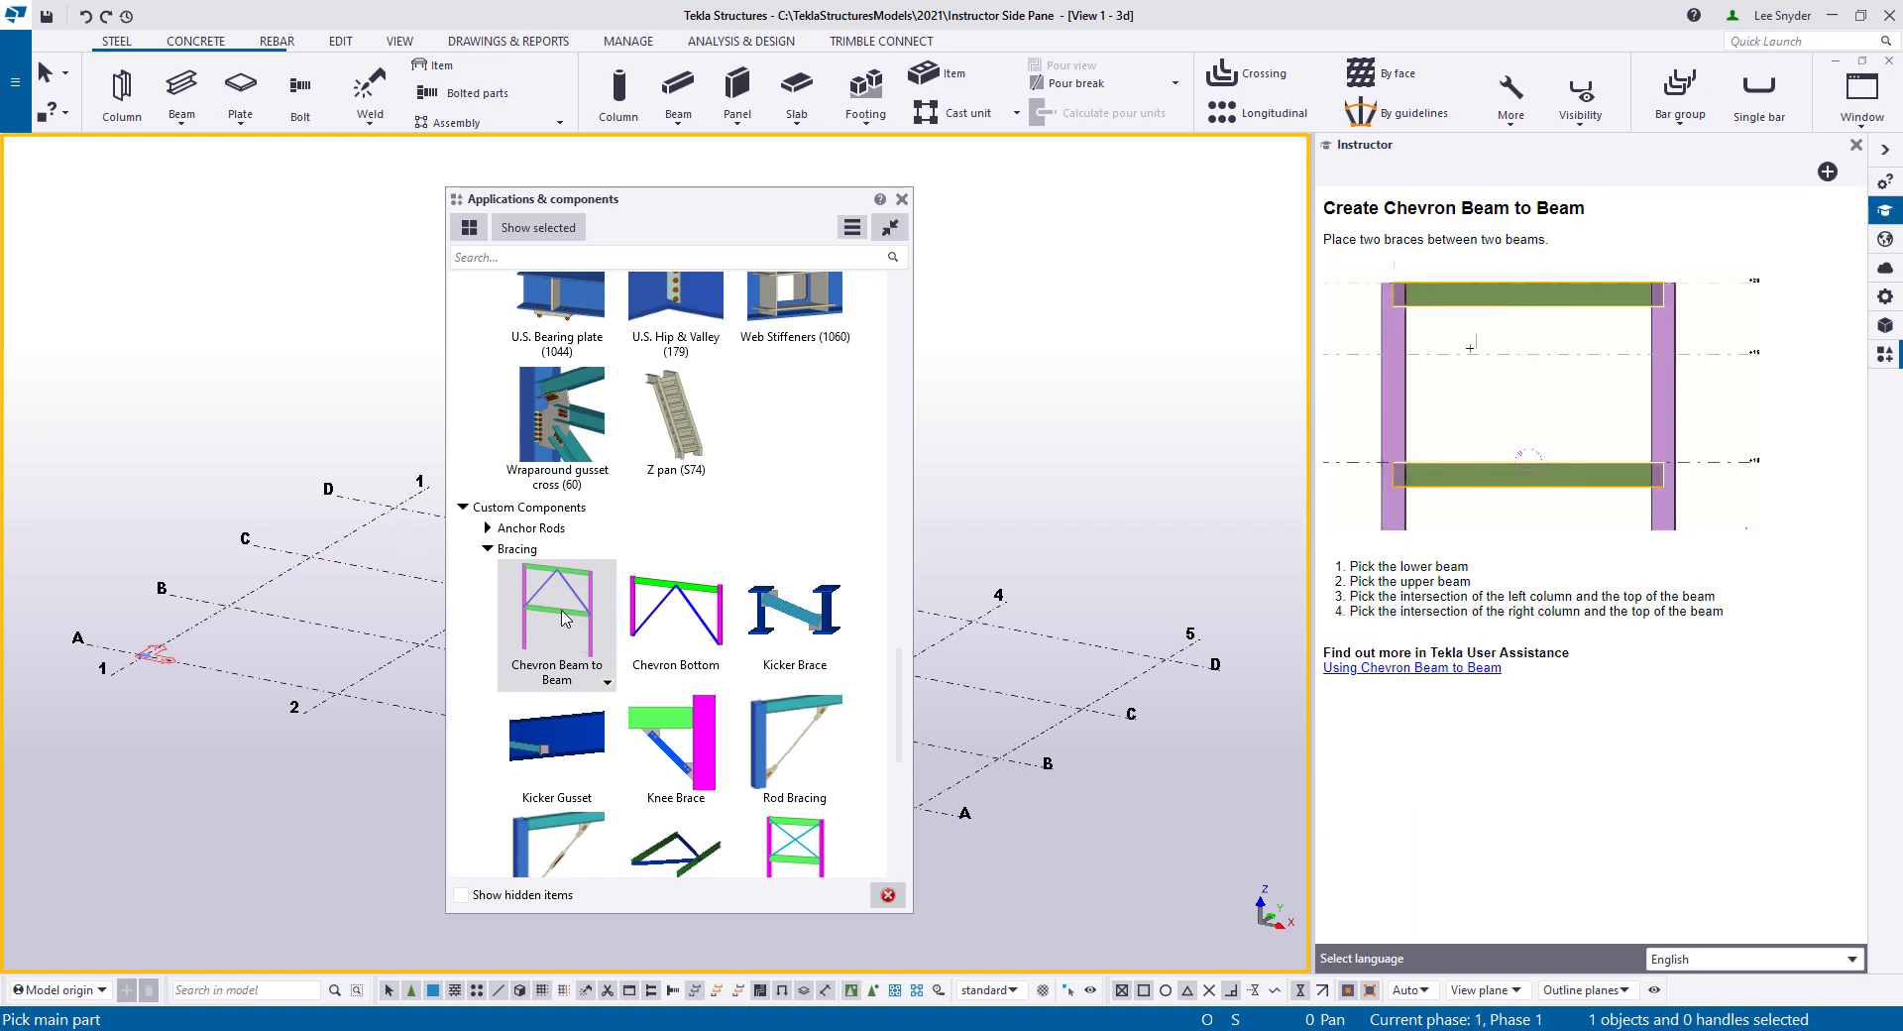
pyautogui.scroll(-1, 562, 618)
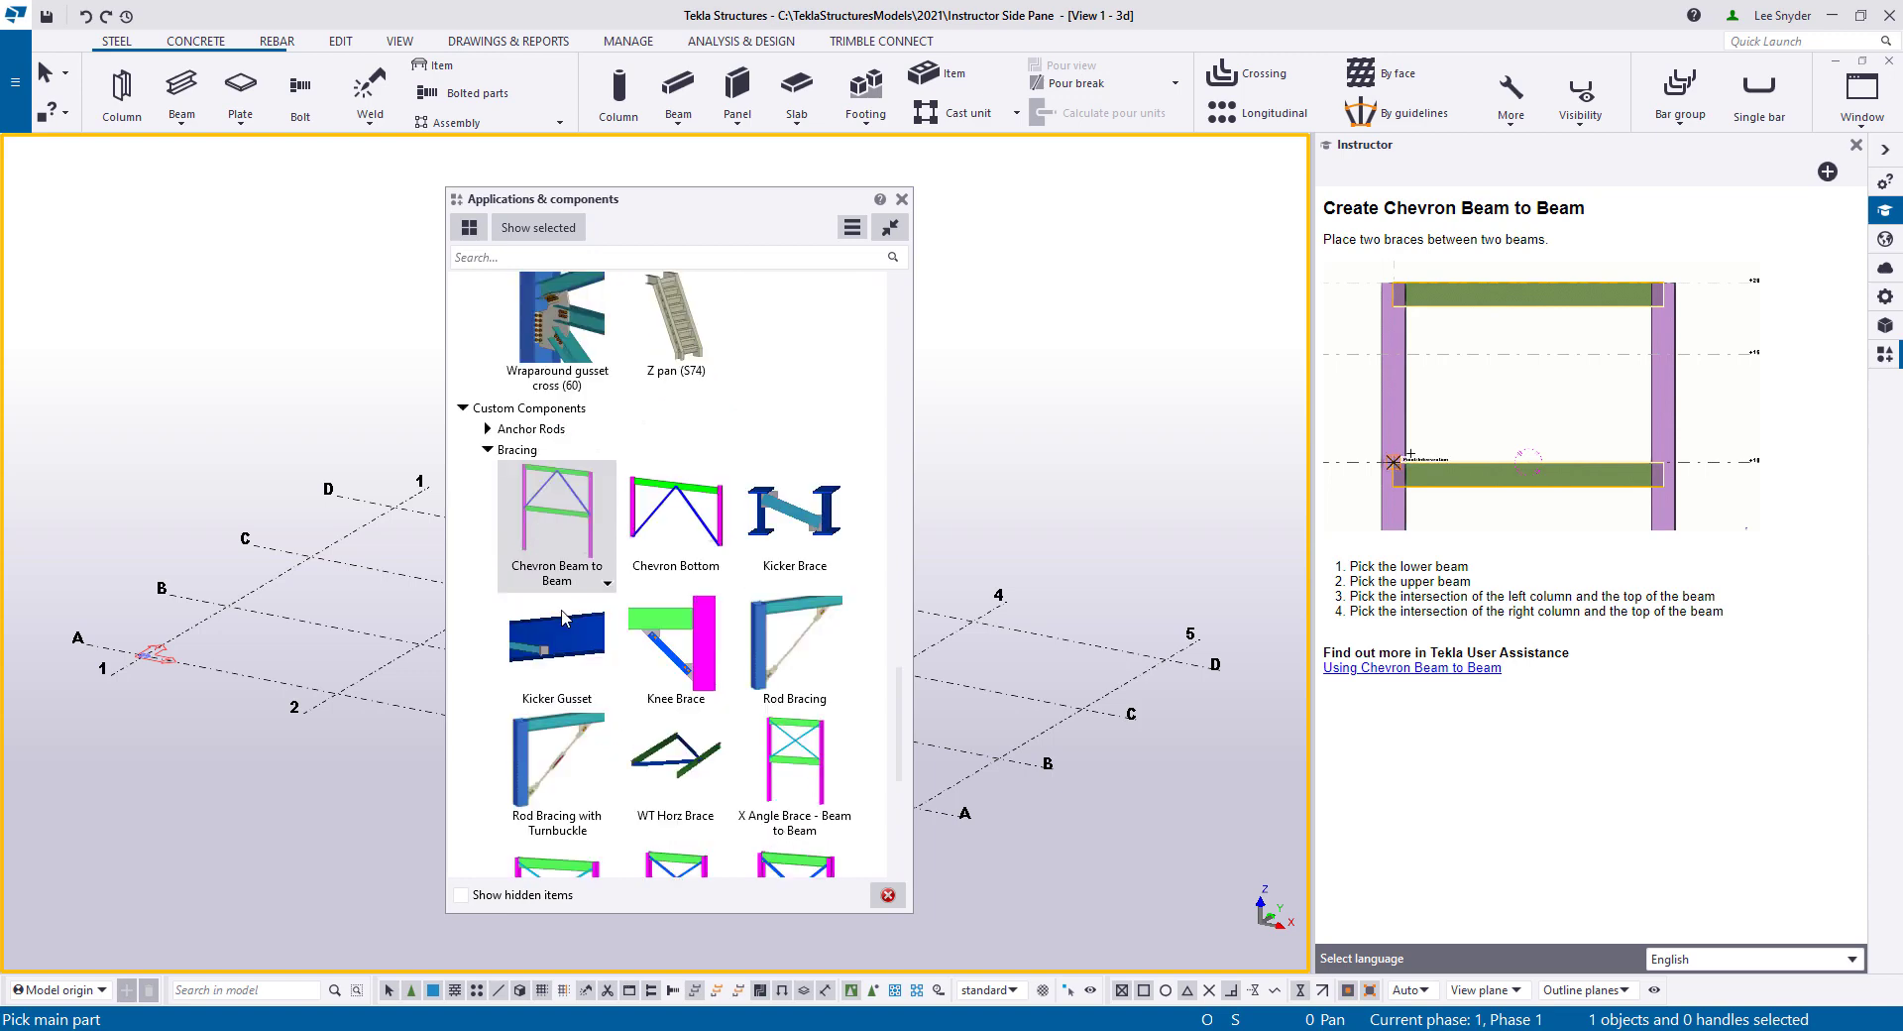
pyautogui.click(798, 519)
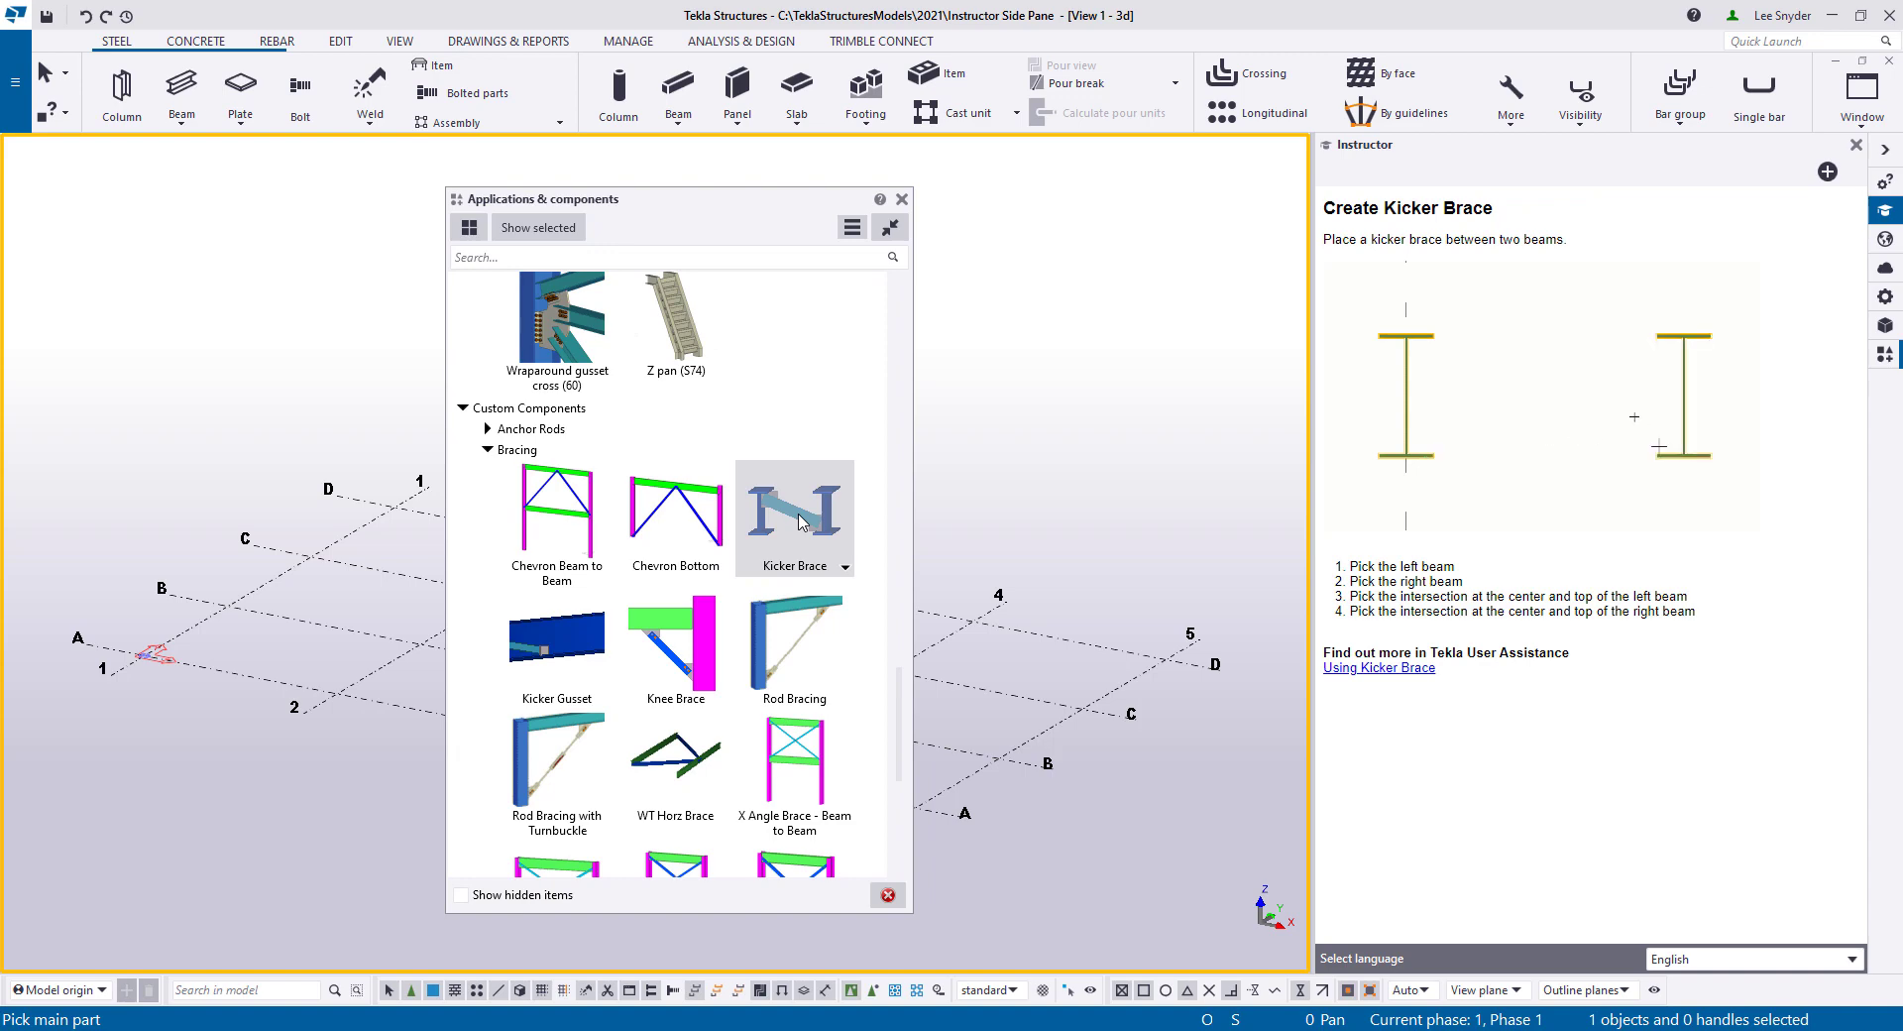
pyautogui.click(535, 763)
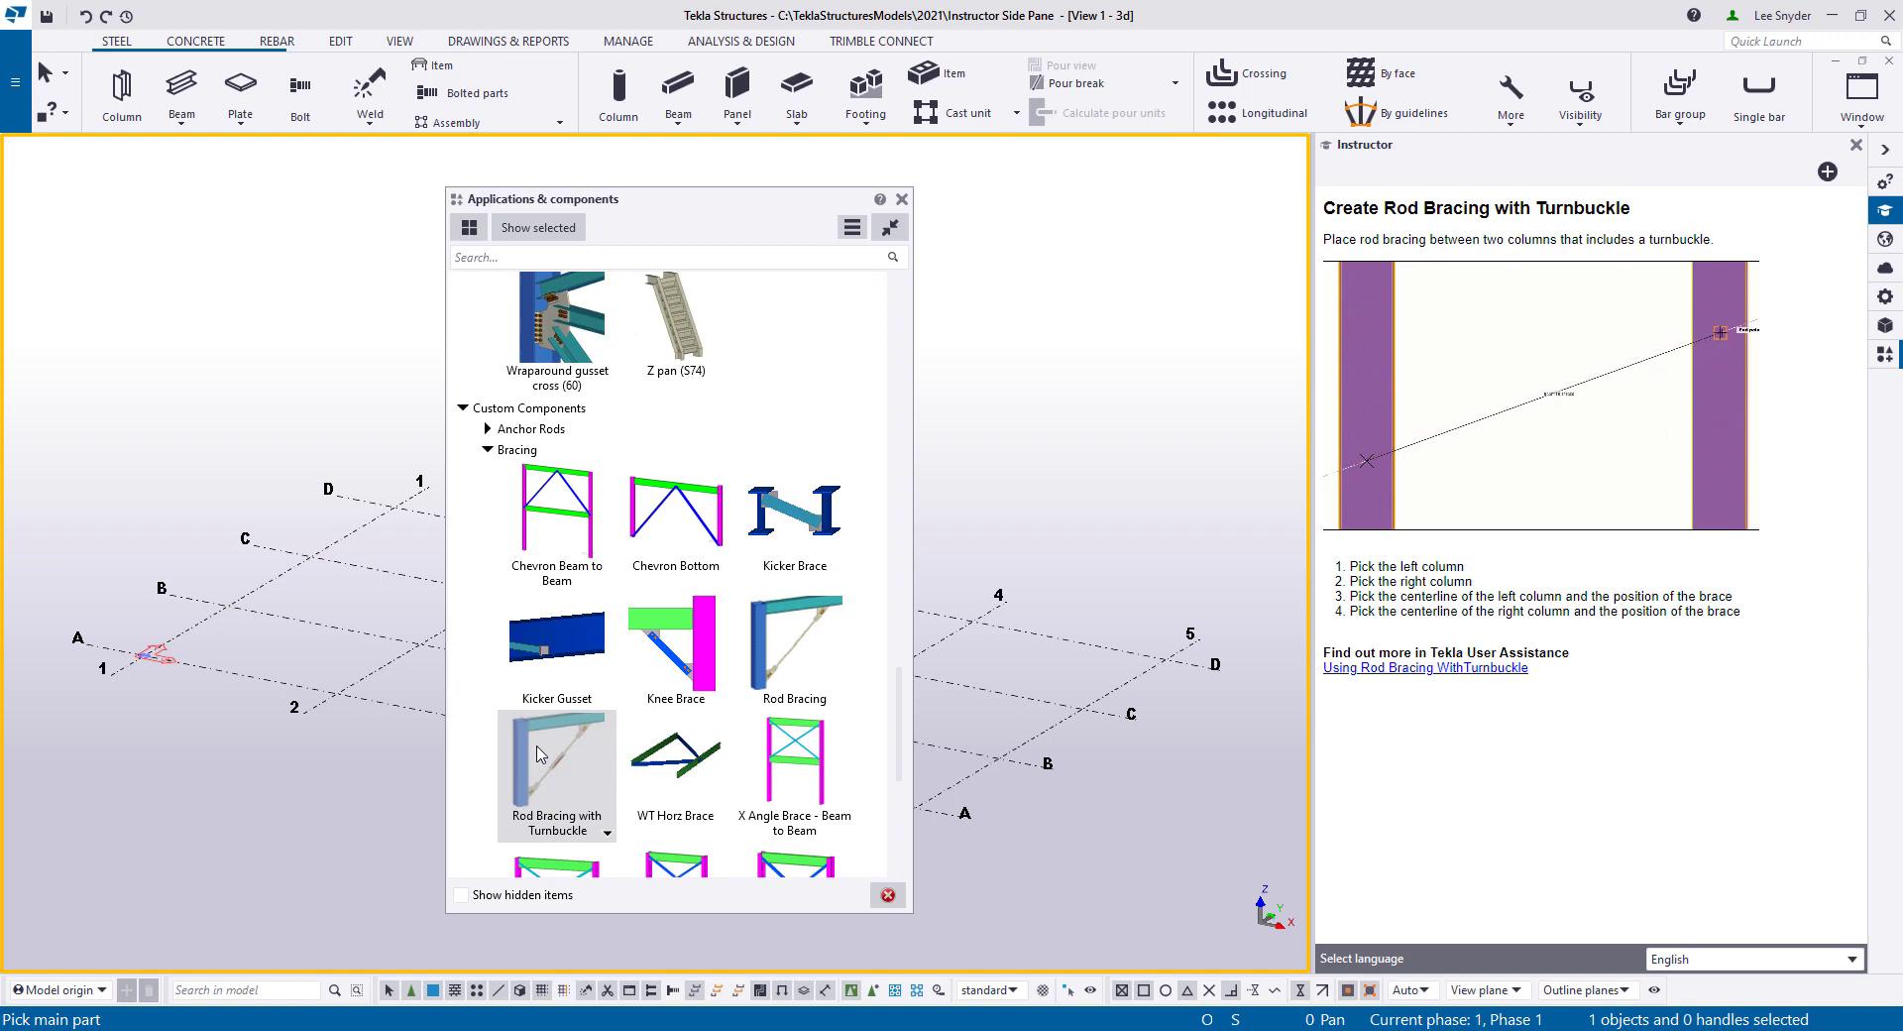
# Expand the Handrails custom components and view the instructions for Handrail Panel-Sloping v2 and Ornamental Picket Panel v2
pyautogui.scroll(-5, 548, 705)
pyautogui.scroll(-1, 548, 705)
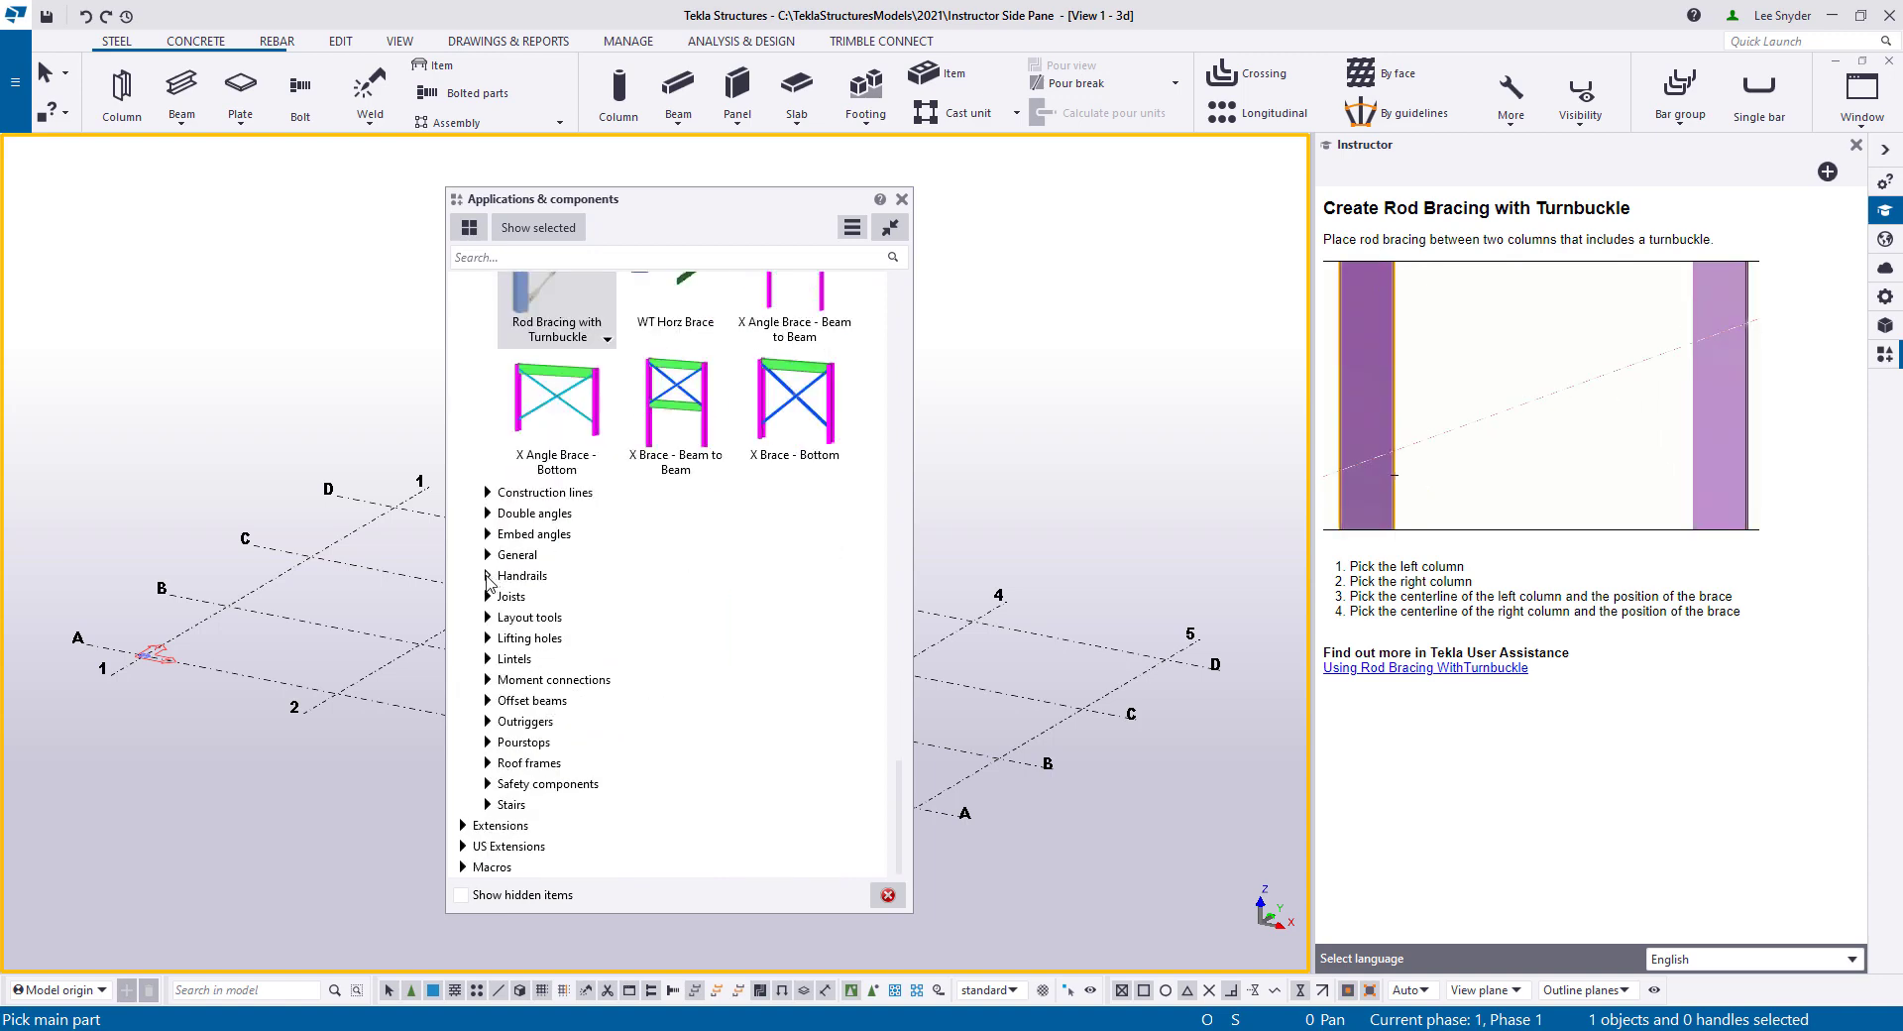
pyautogui.click(487, 576)
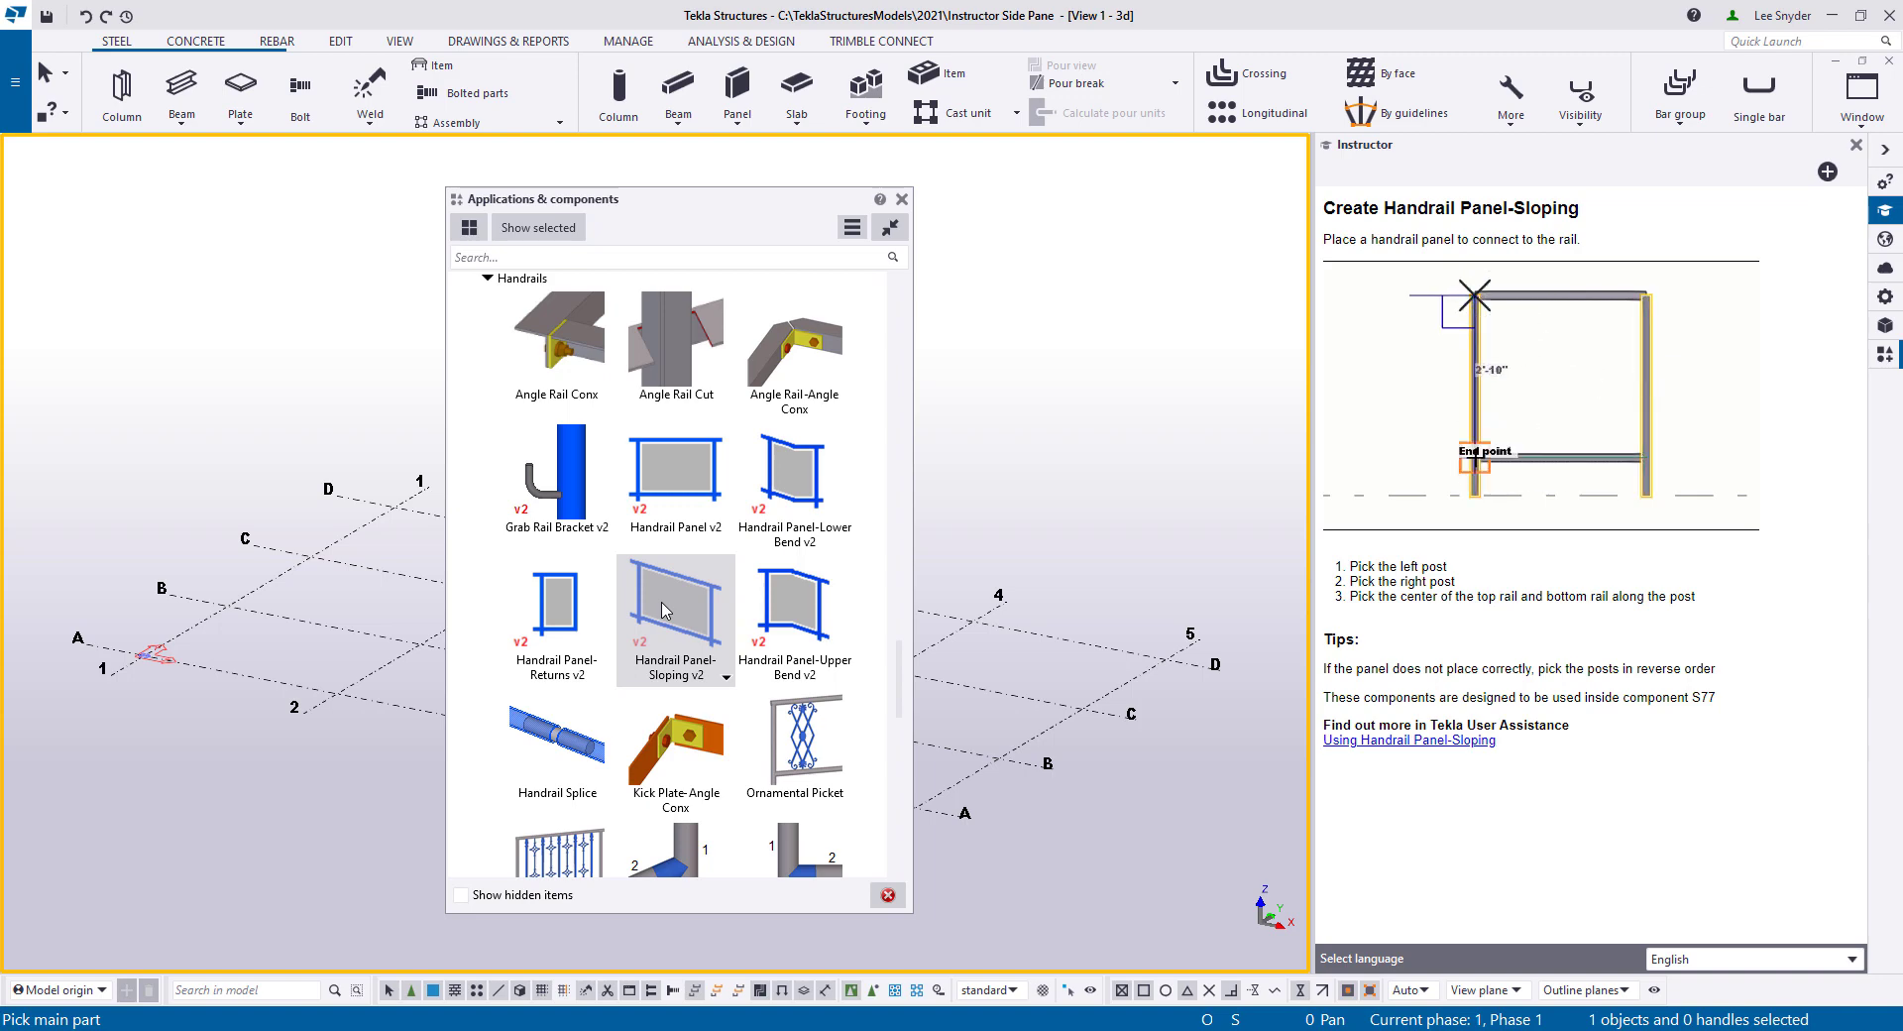
pyautogui.scroll(-2, 662, 609)
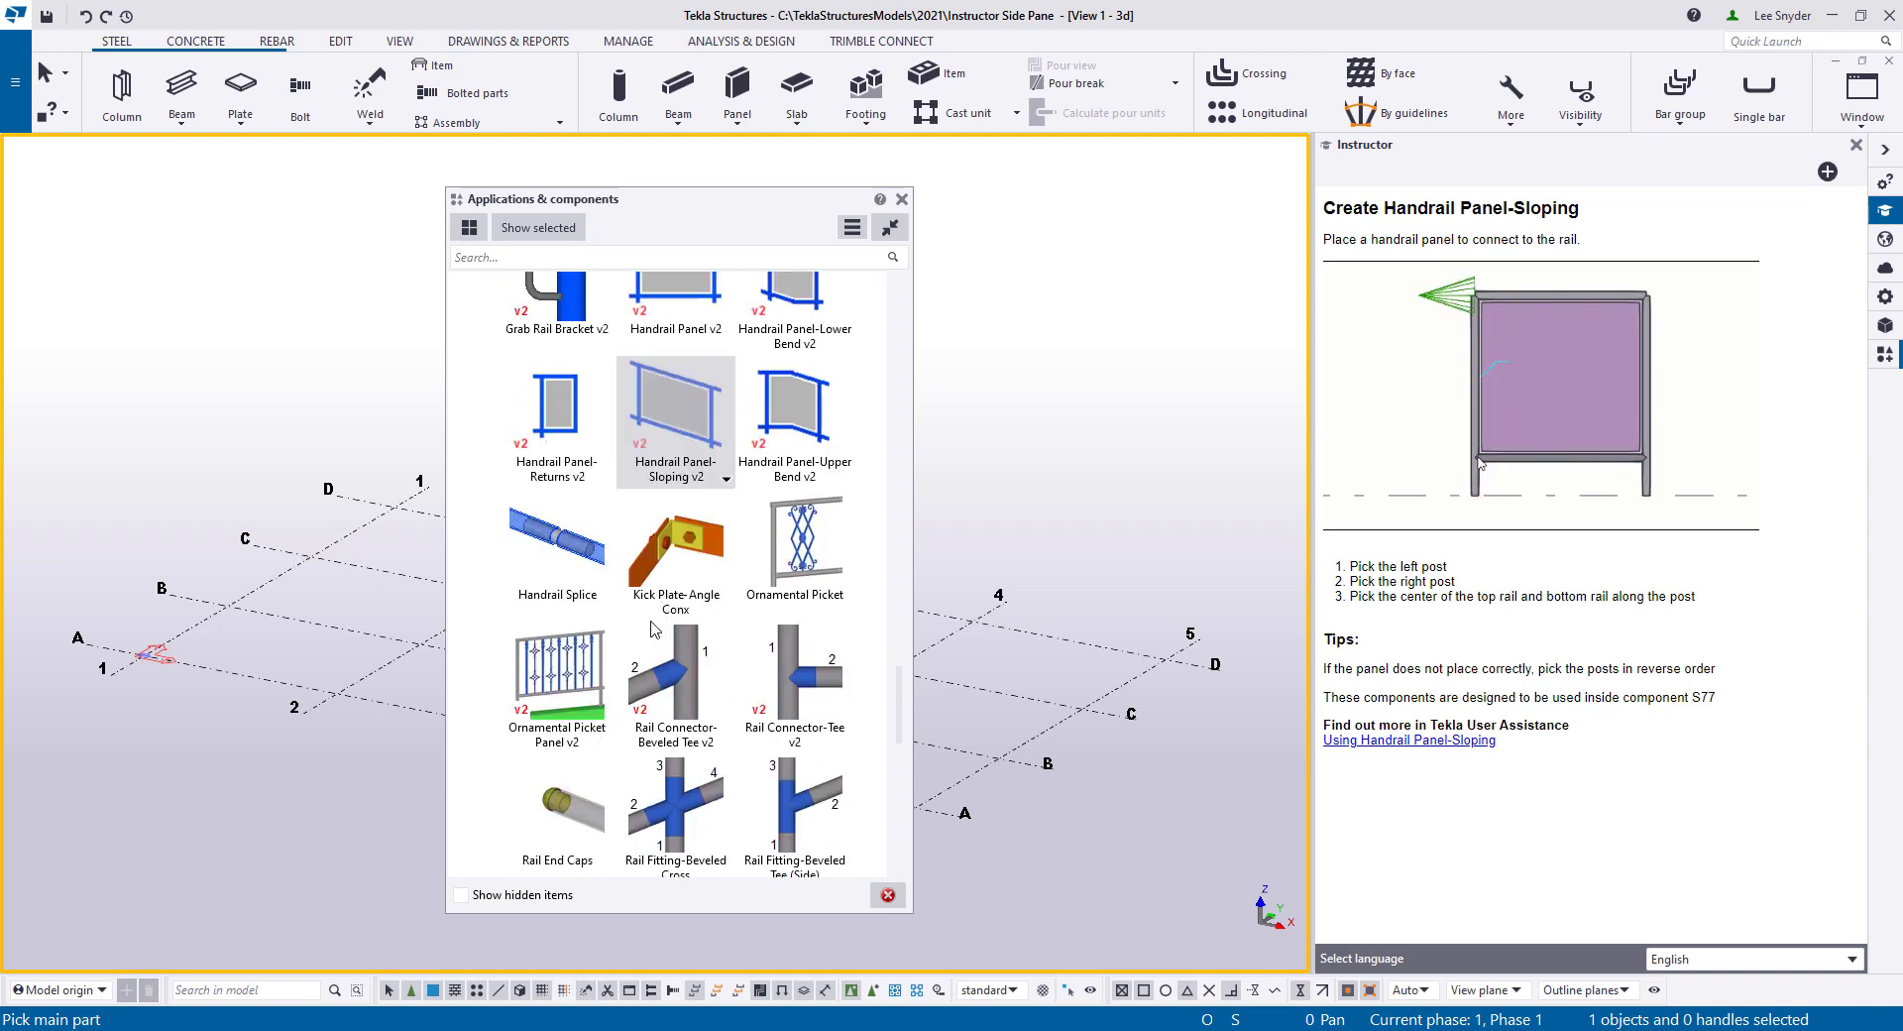
pyautogui.click(577, 686)
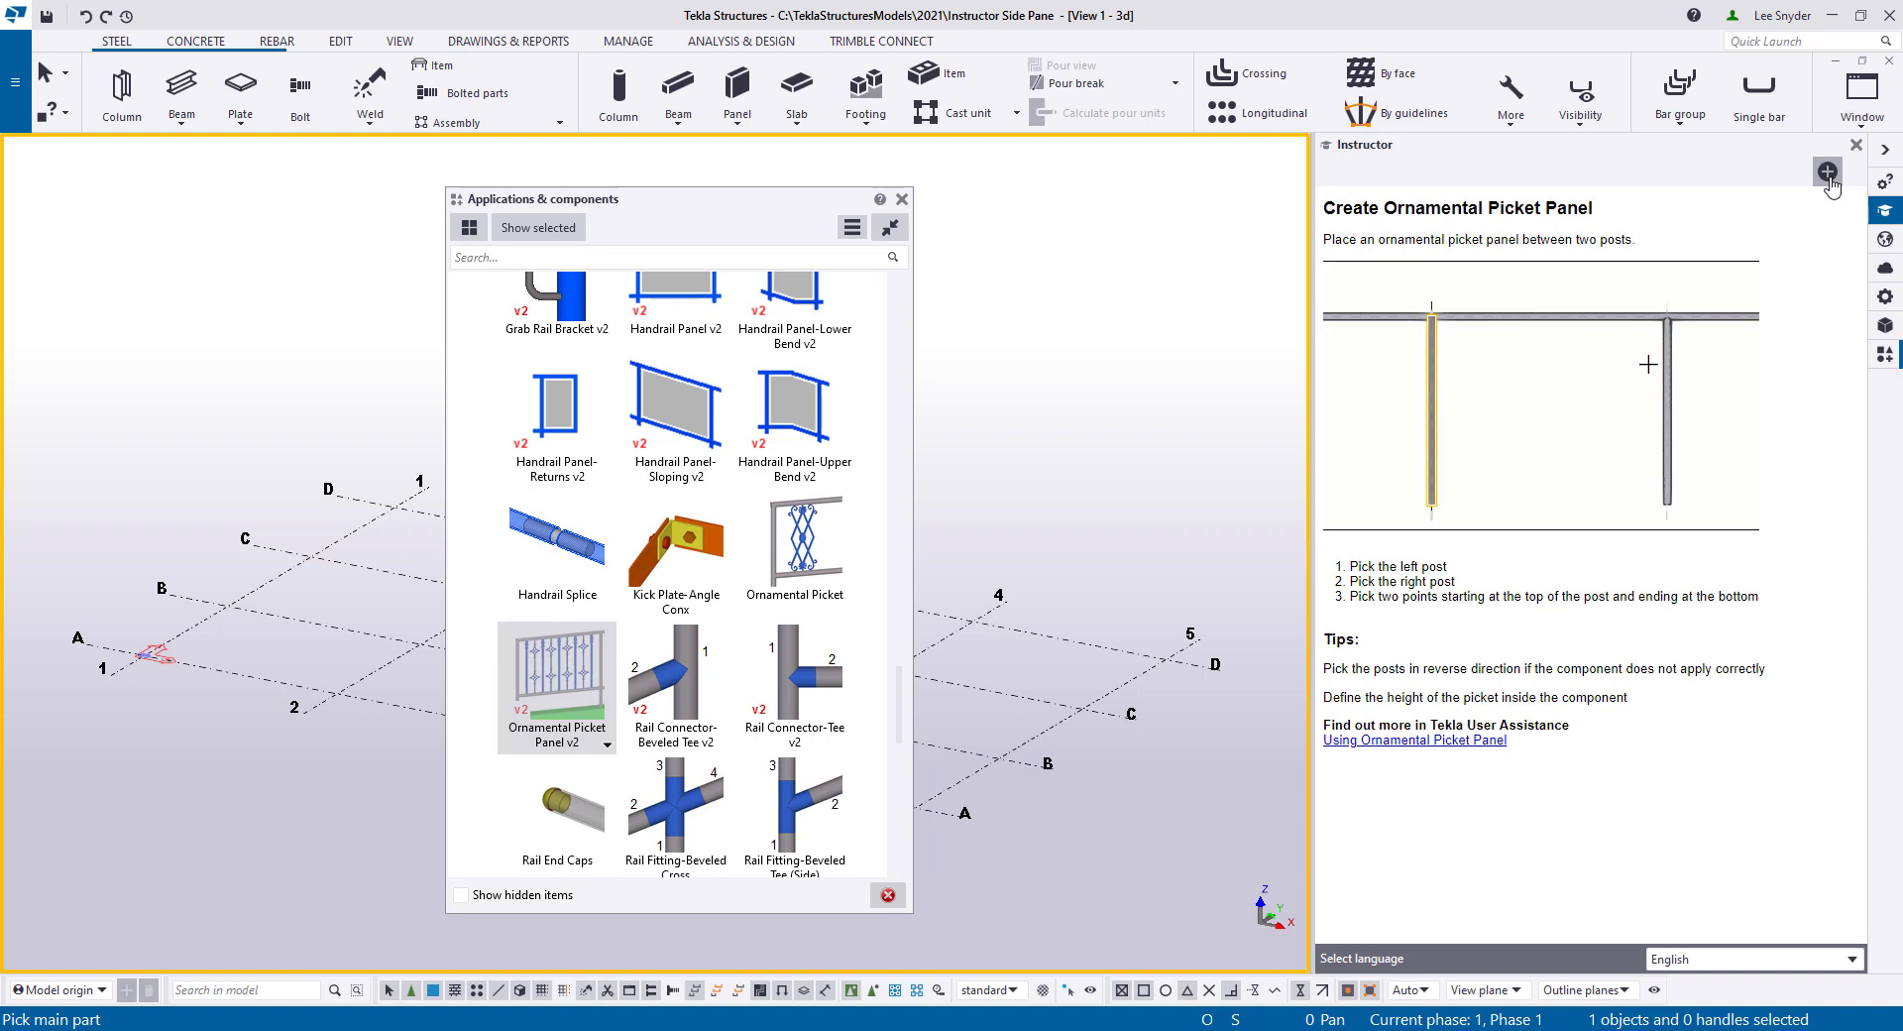
# Switch to the browser and read the New Instructor side pane release note on creating your own Instructor content
pyautogui.click(1828, 174)
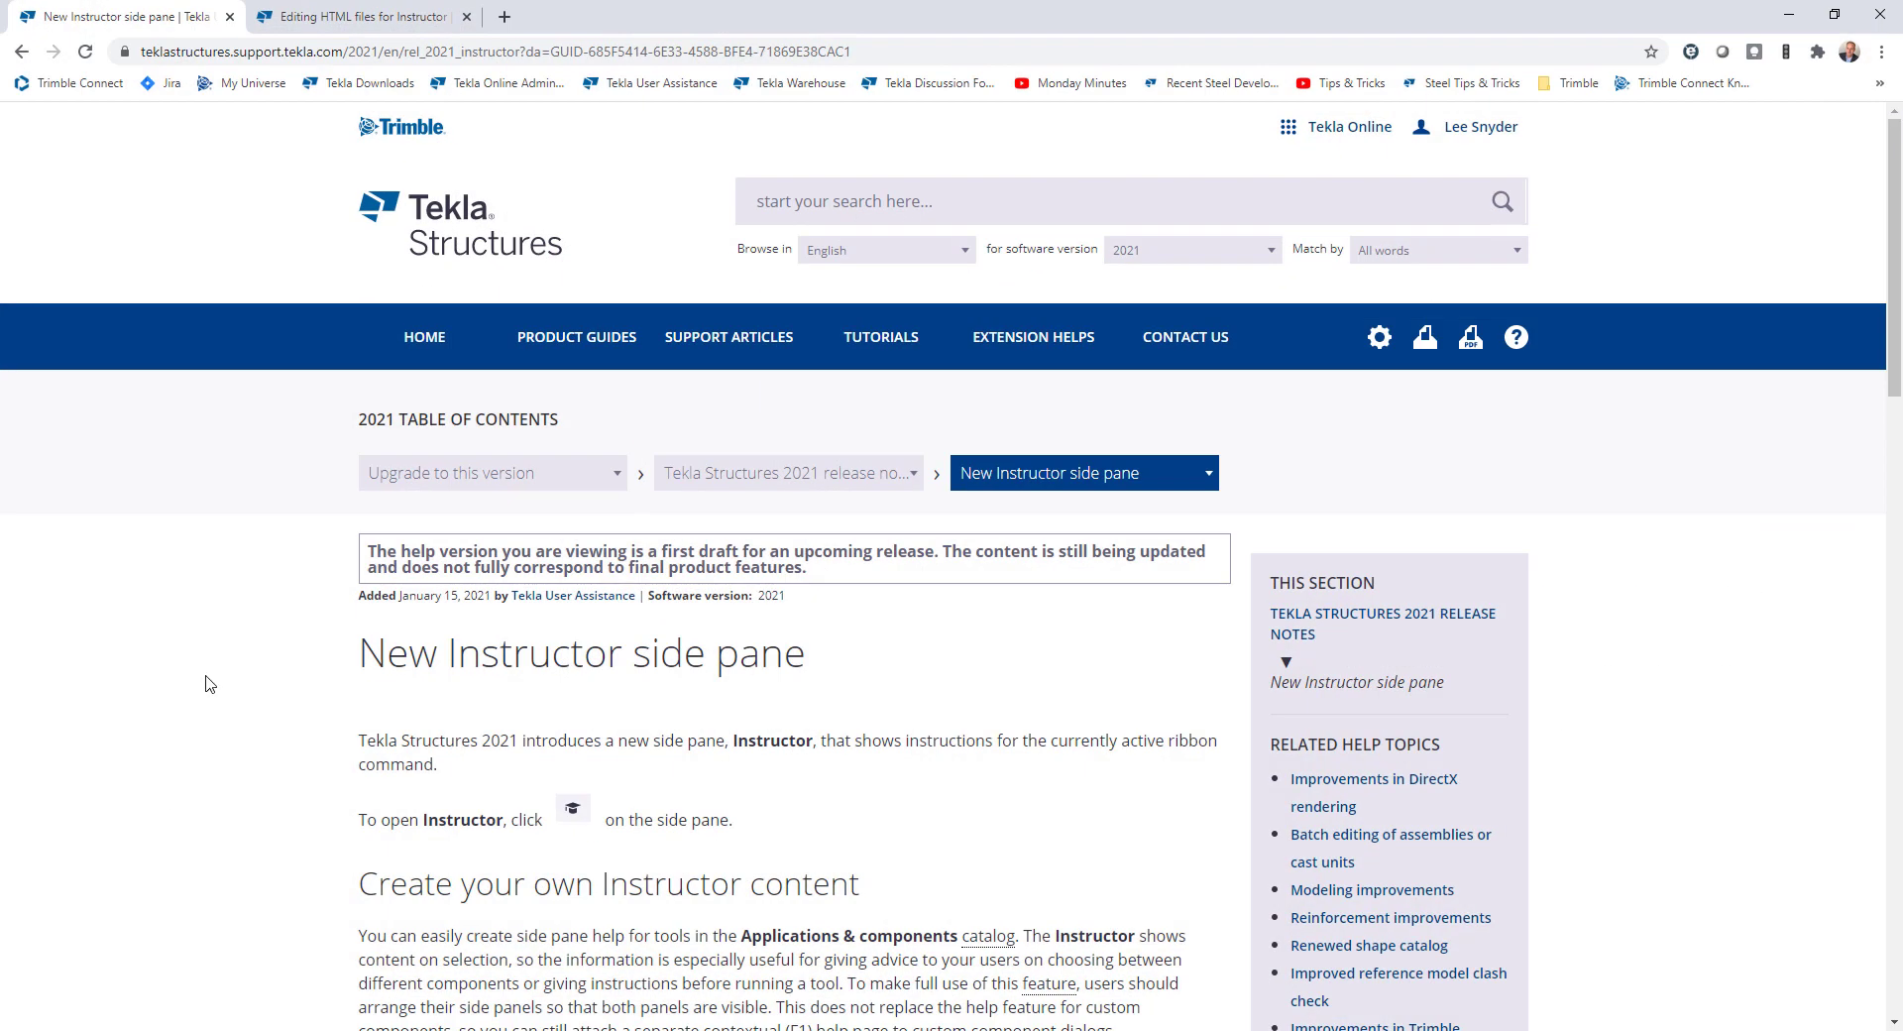
pyautogui.scroll(-3, 248, 590)
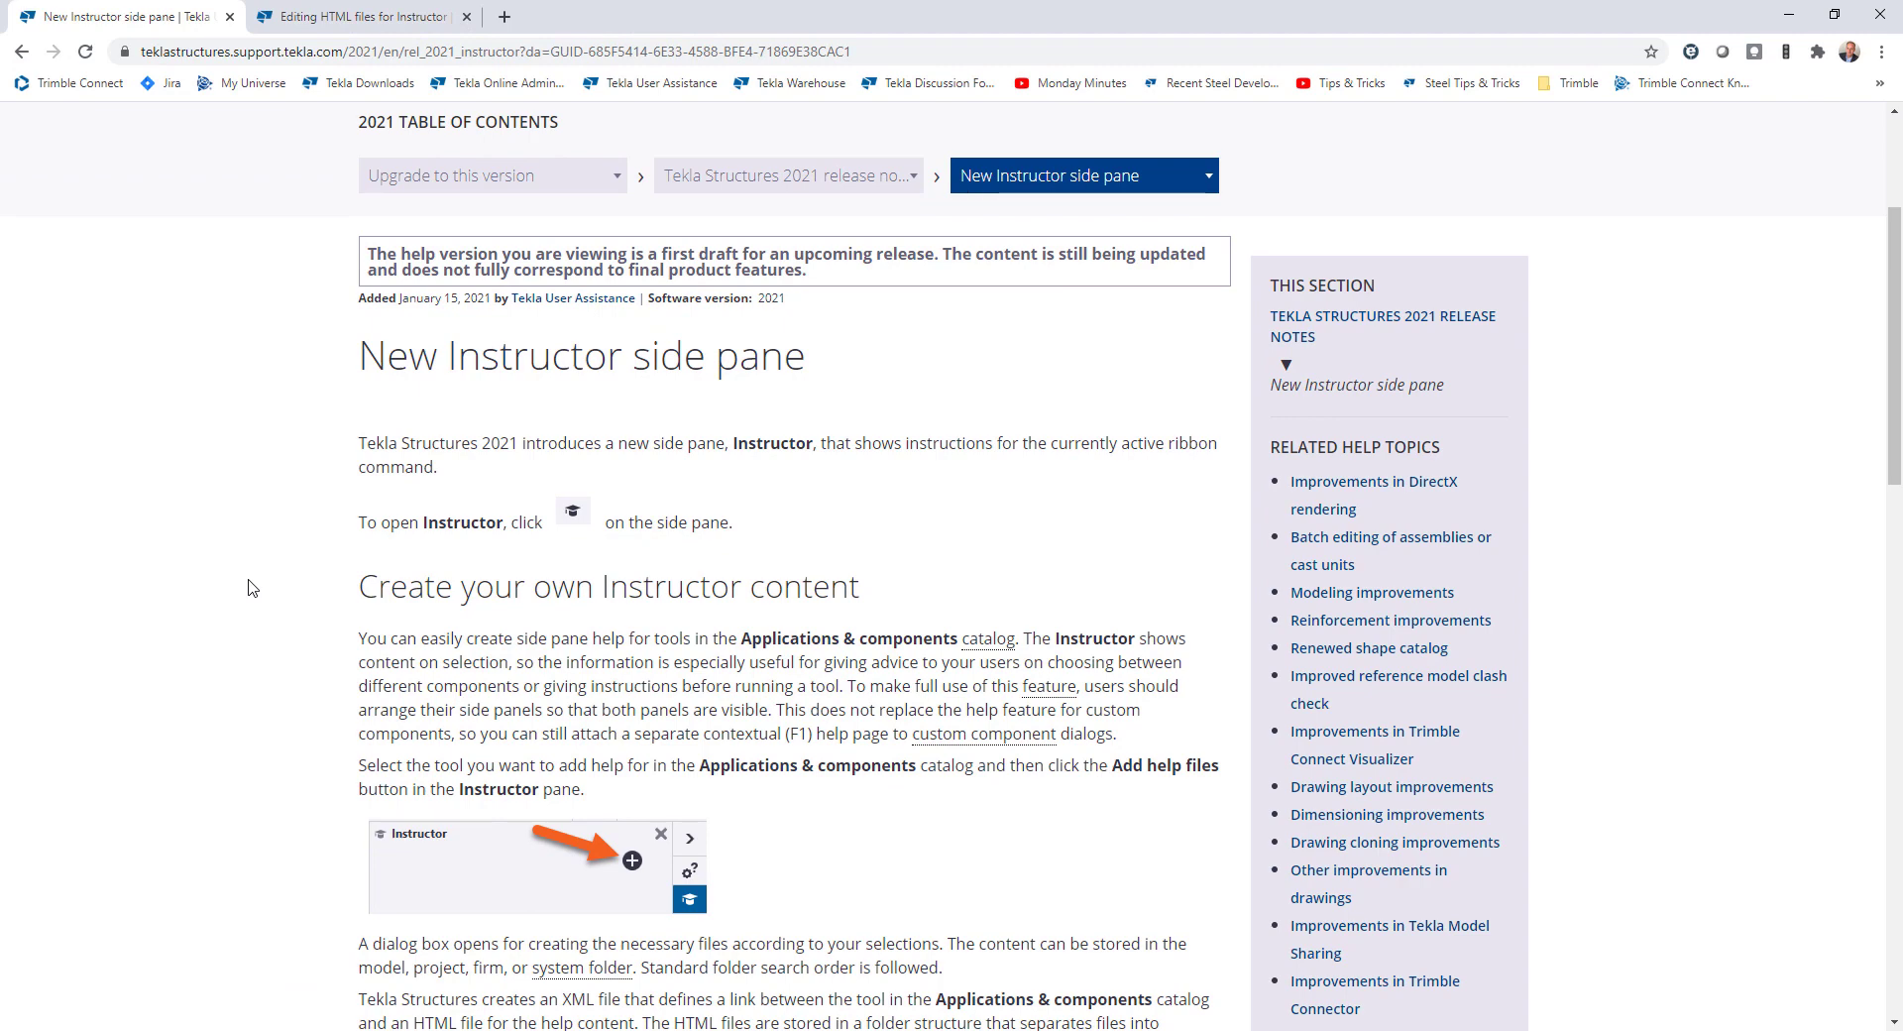
pyautogui.scroll(-2, 247, 588)
pyautogui.scroll(-1, 320, 528)
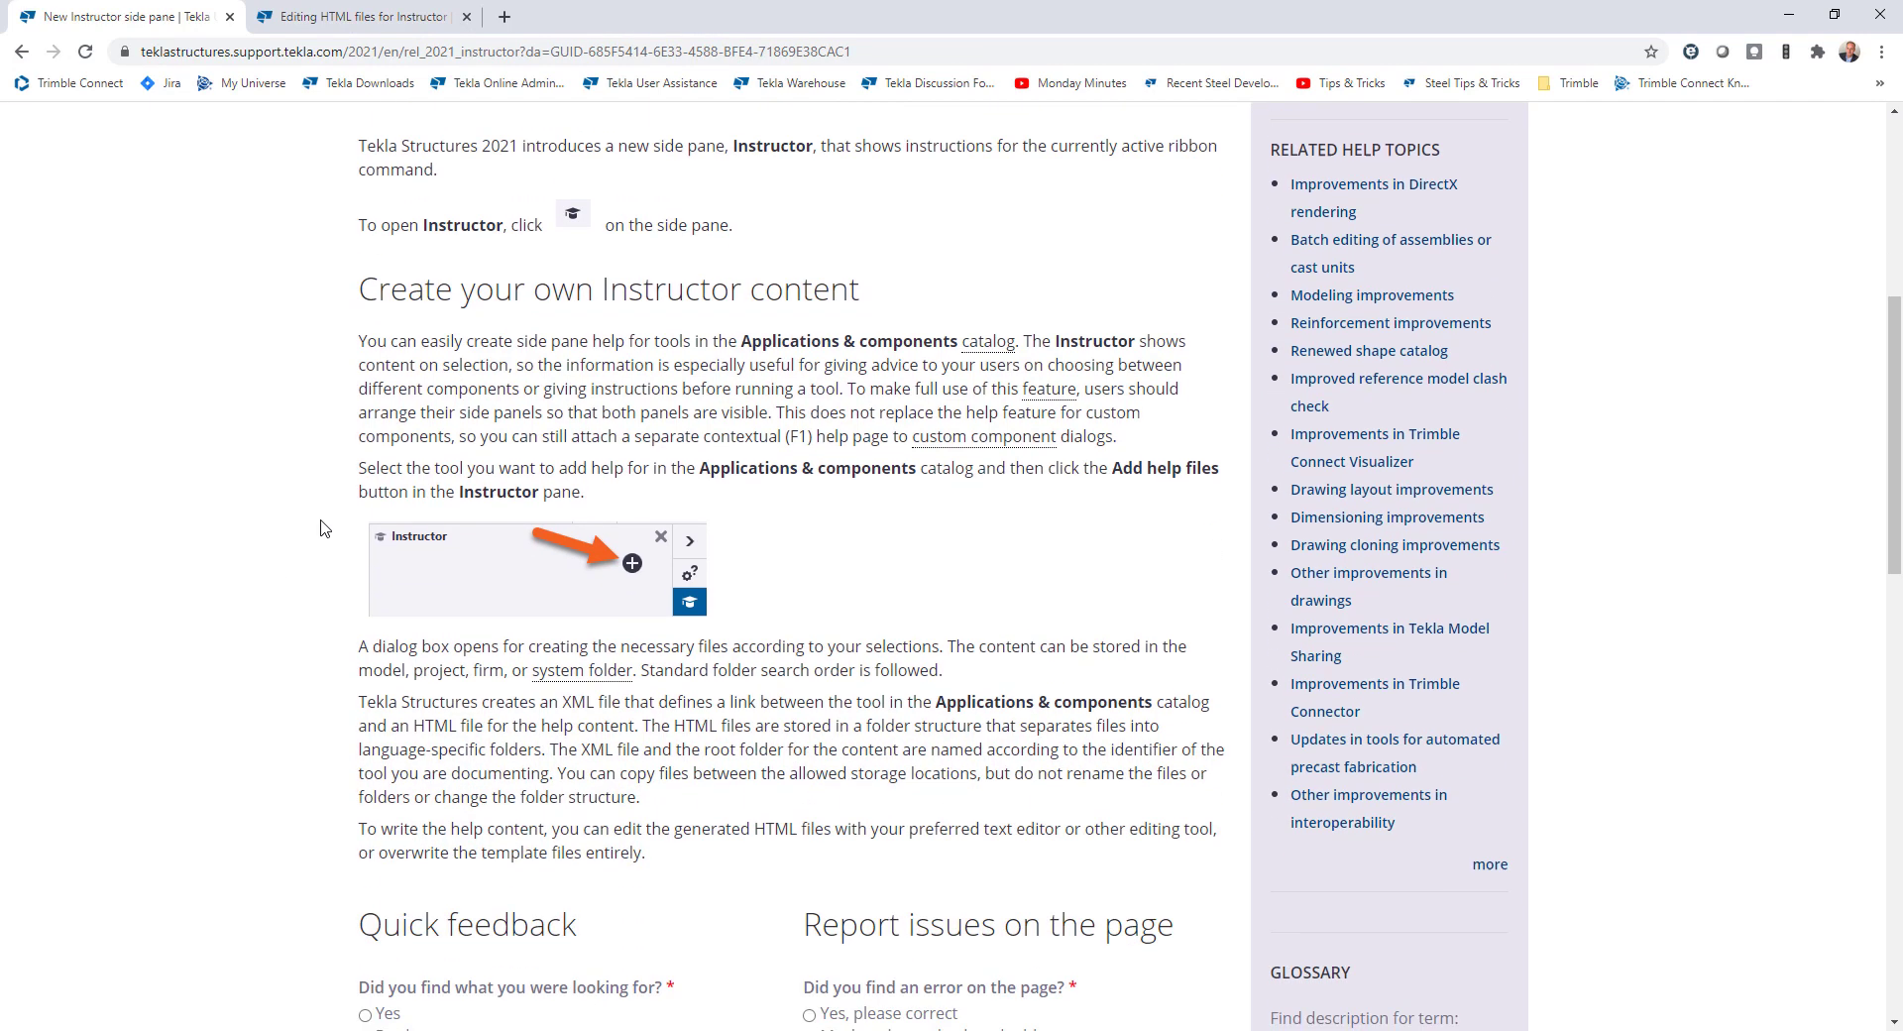
pyautogui.scroll(-1, 342, 477)
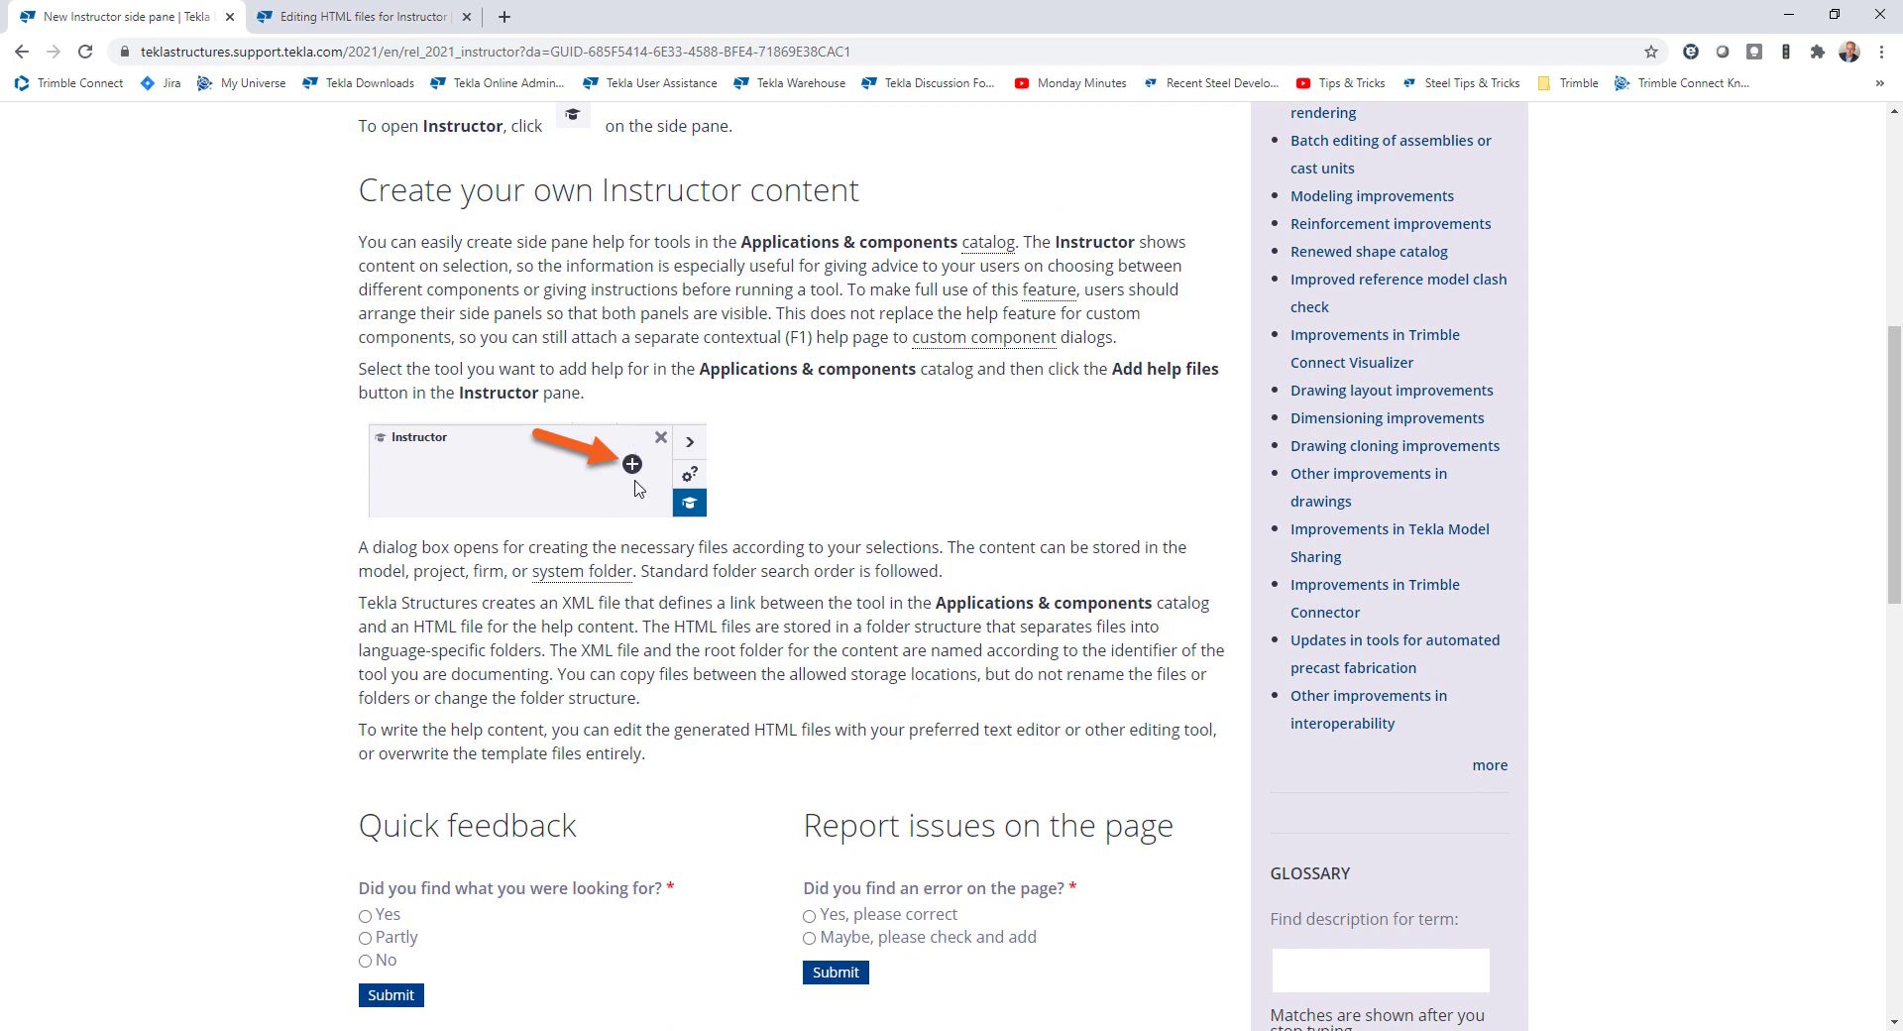
# Open the support article on editing HTML files for Instructor and read how to add a help file for a tool
pyautogui.click(347, 20)
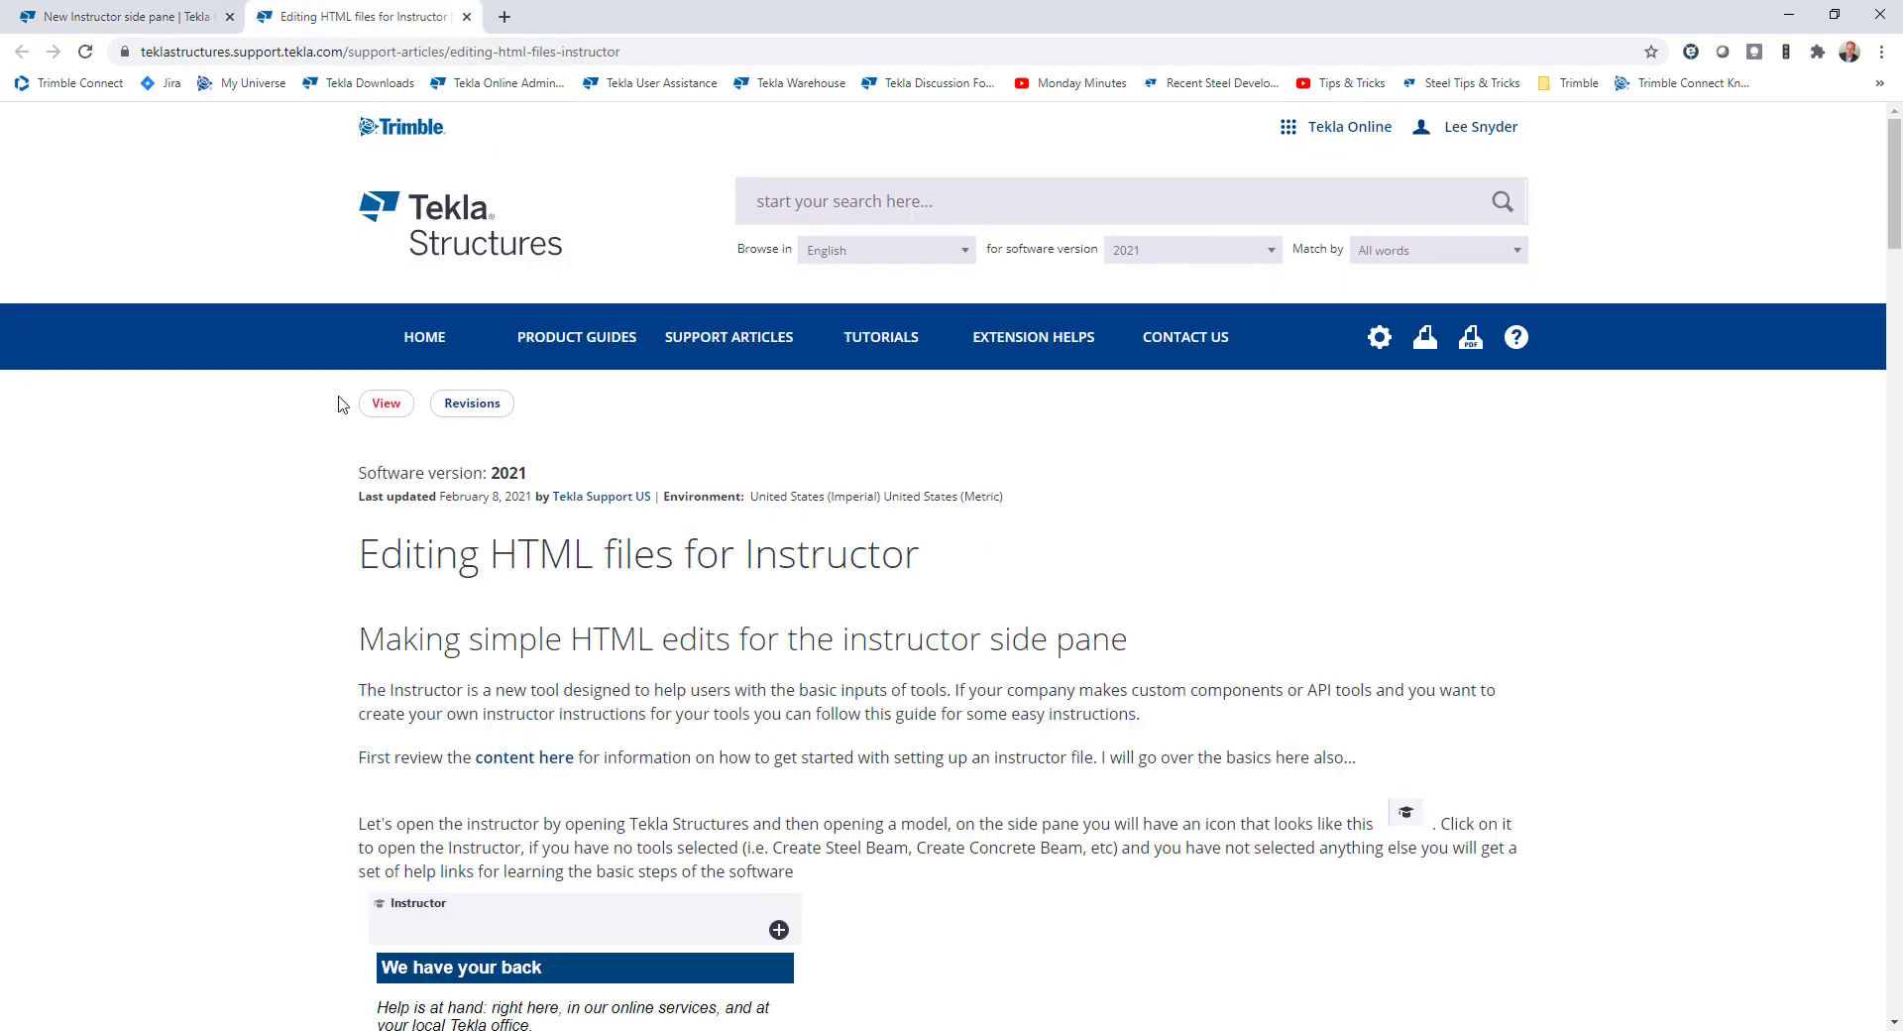
pyautogui.scroll(-1, 338, 404)
pyautogui.scroll(-2, 338, 404)
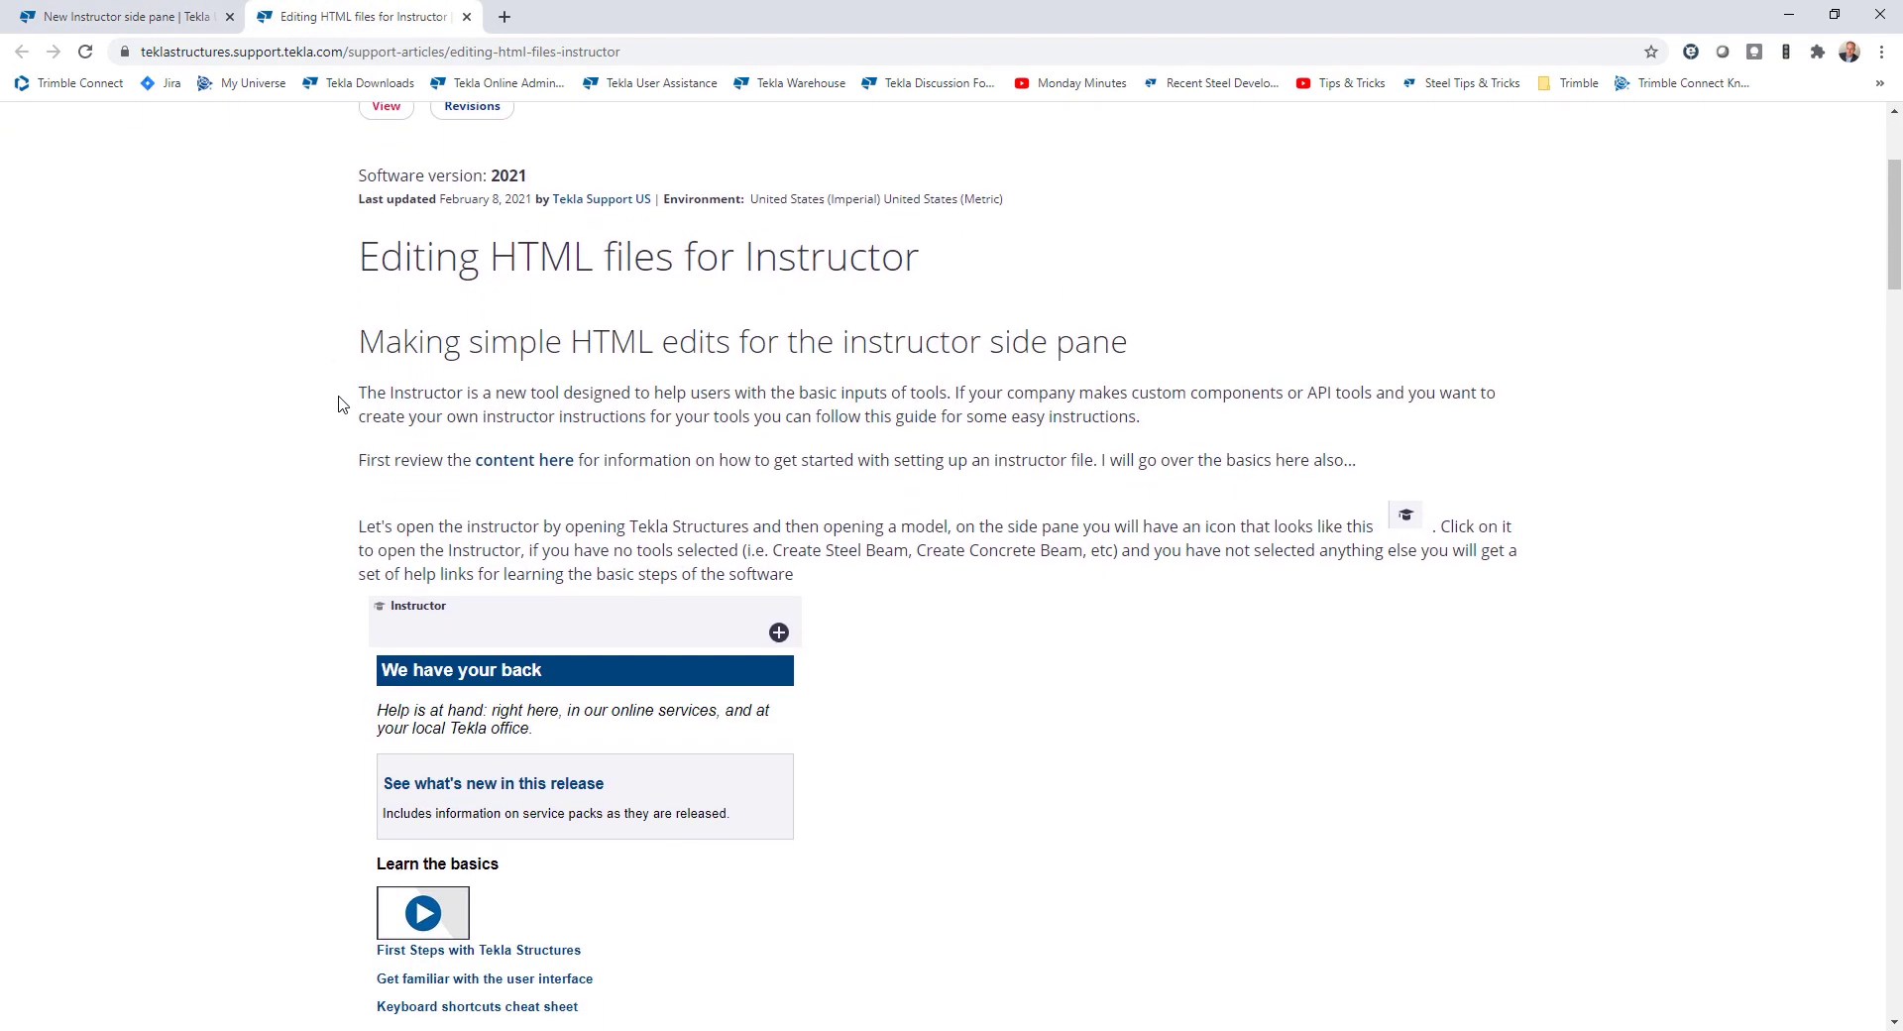
pyautogui.scroll(-1, 338, 403)
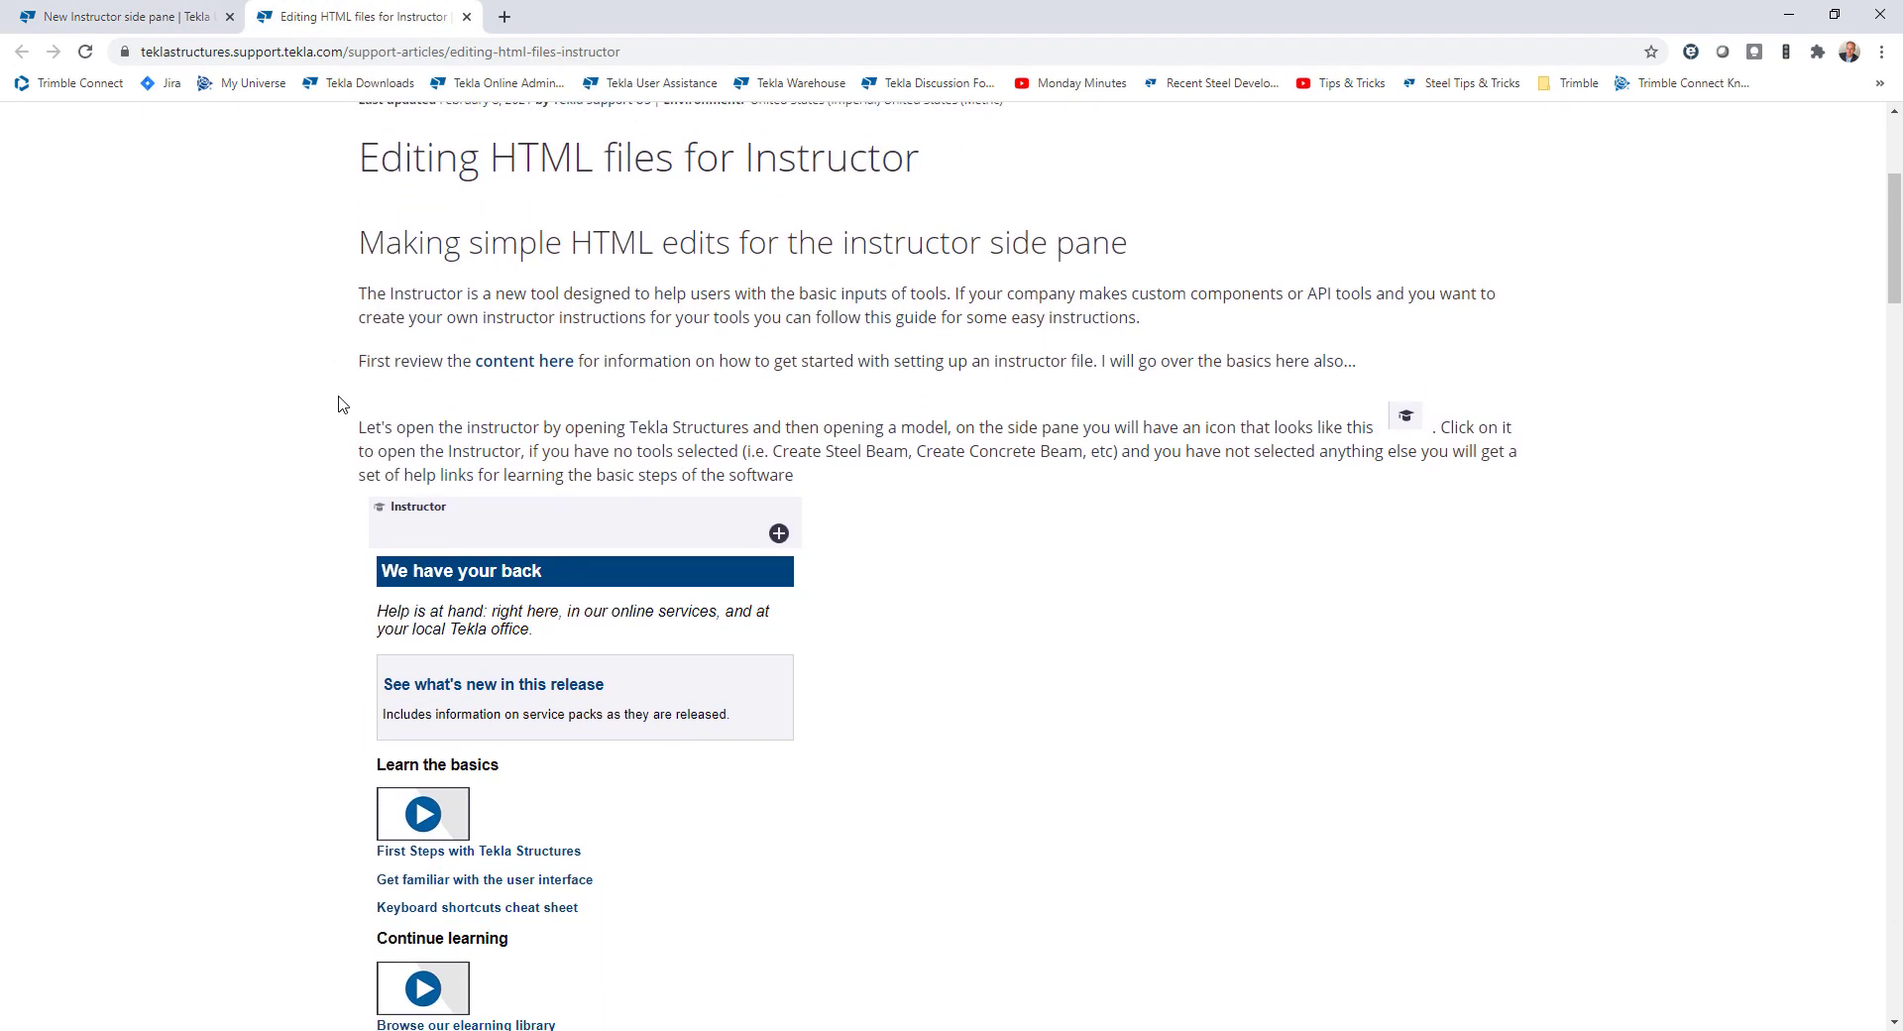
pyautogui.scroll(-7, 338, 404)
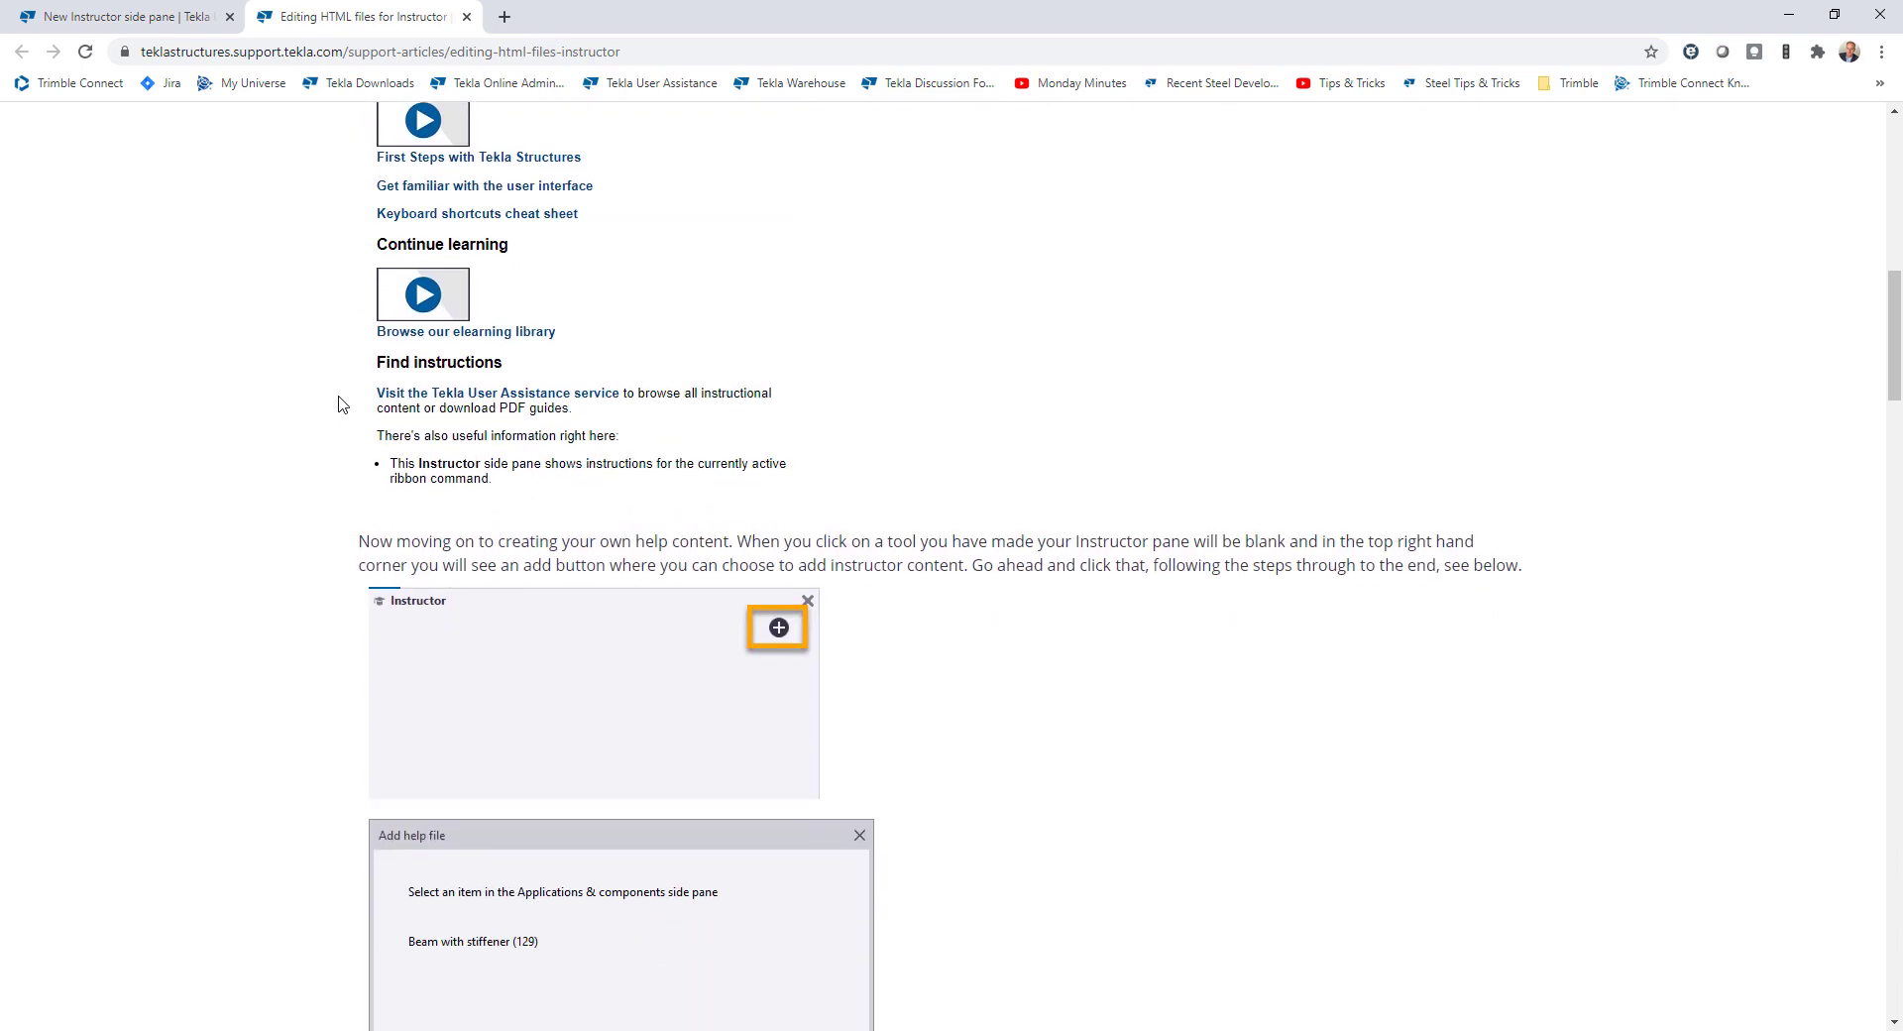
pyautogui.scroll(-4, 338, 403)
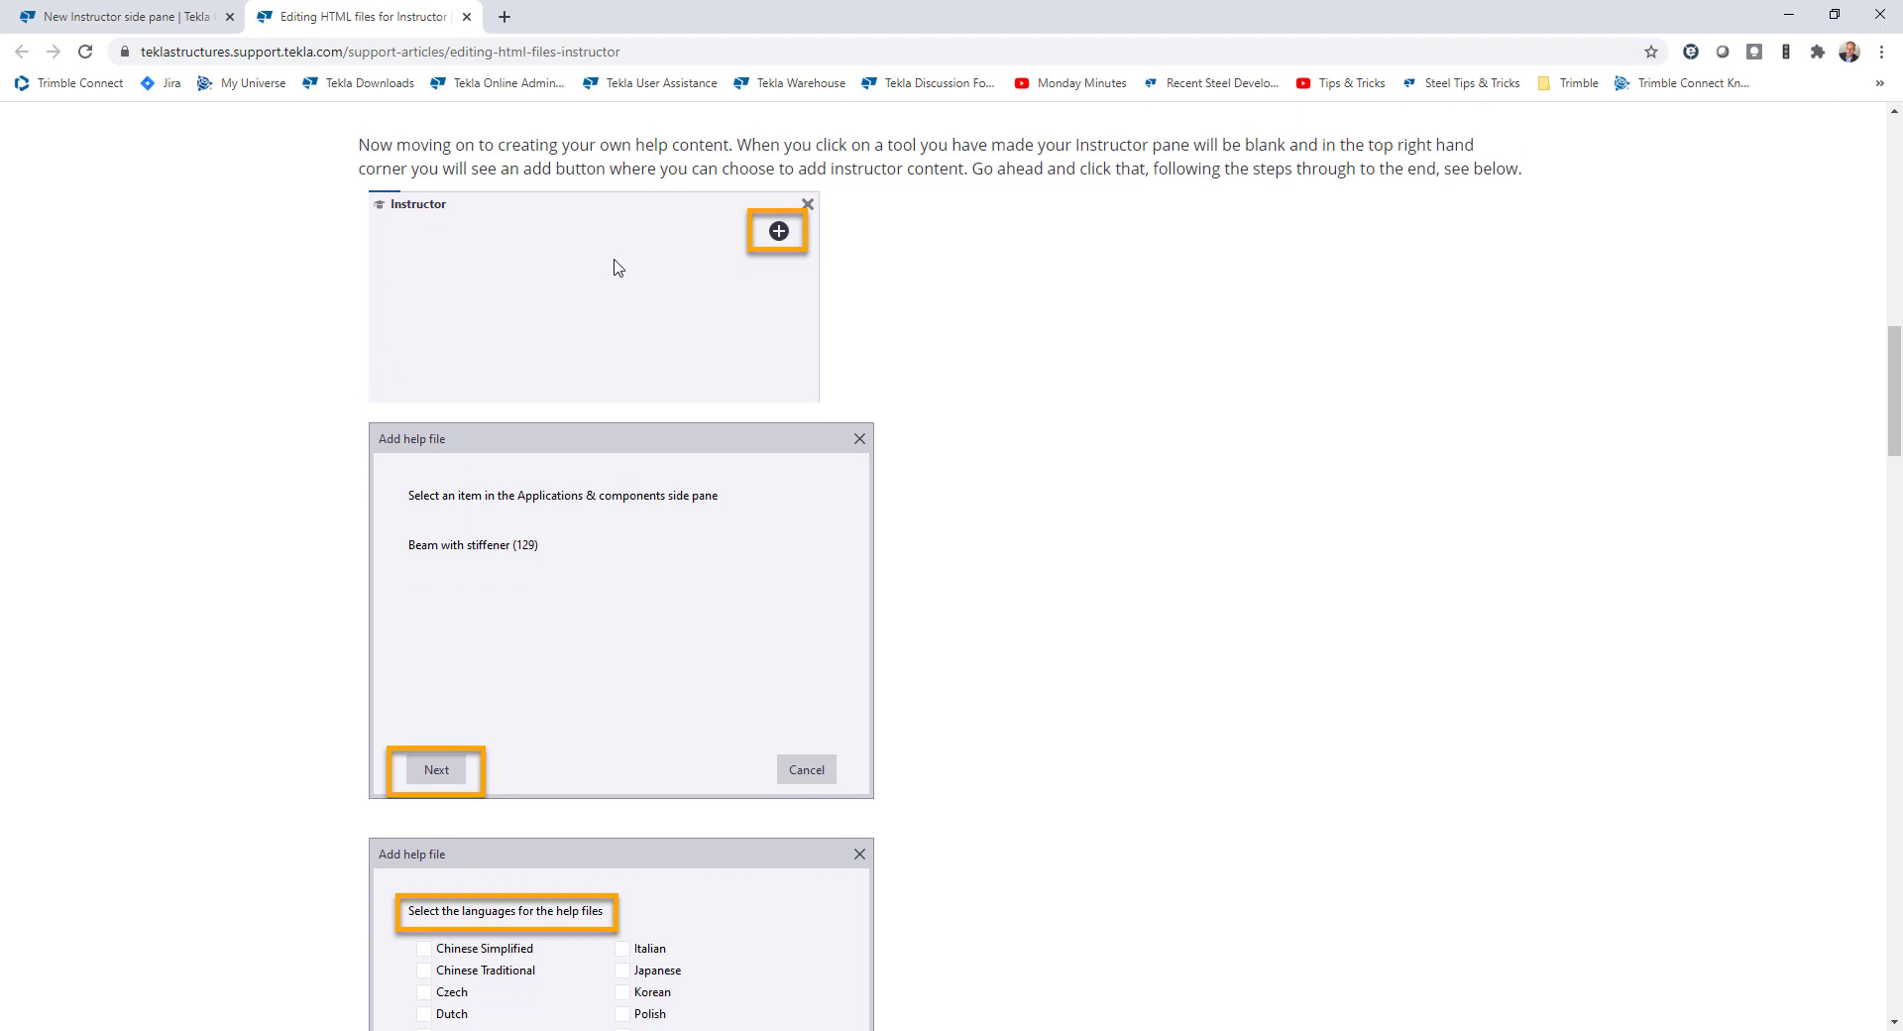
pyautogui.scroll(-6, 617, 266)
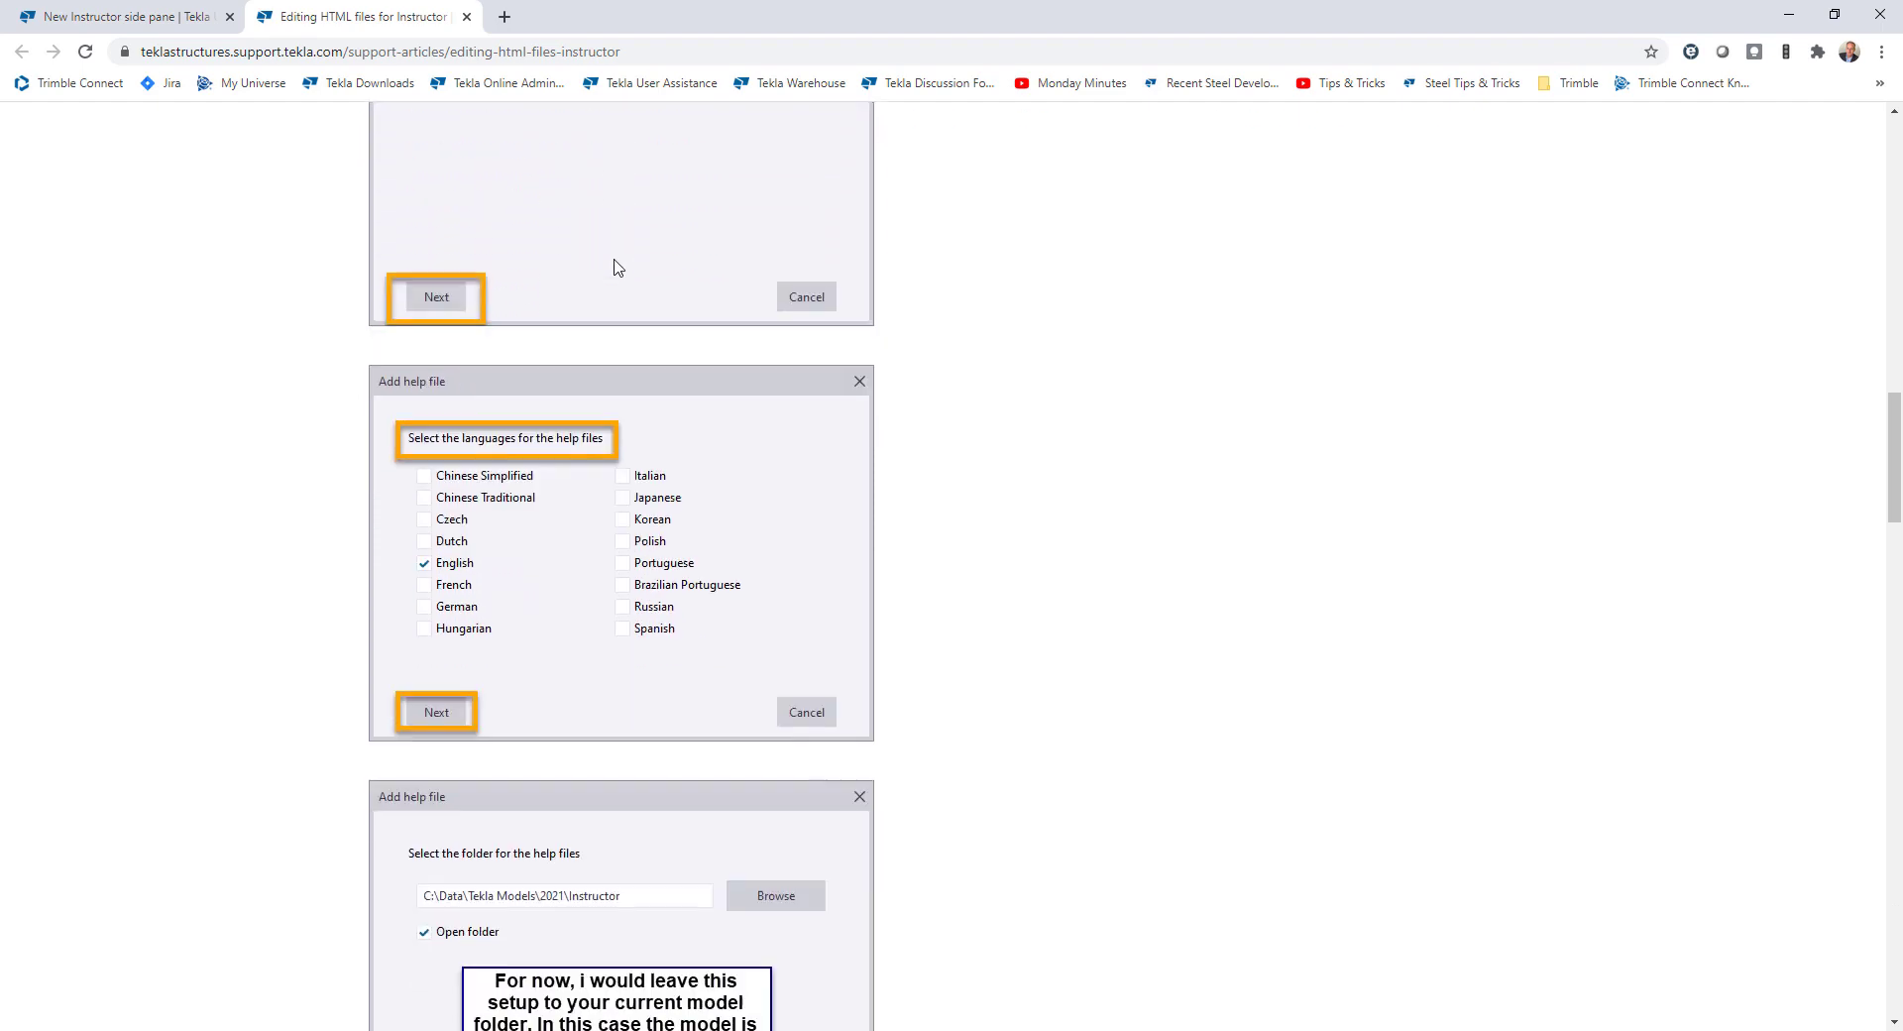
# Examine the article's created file structure, default and modified HTML templates, and closing notes on HTML syntax
pyautogui.scroll(-9, 616, 266)
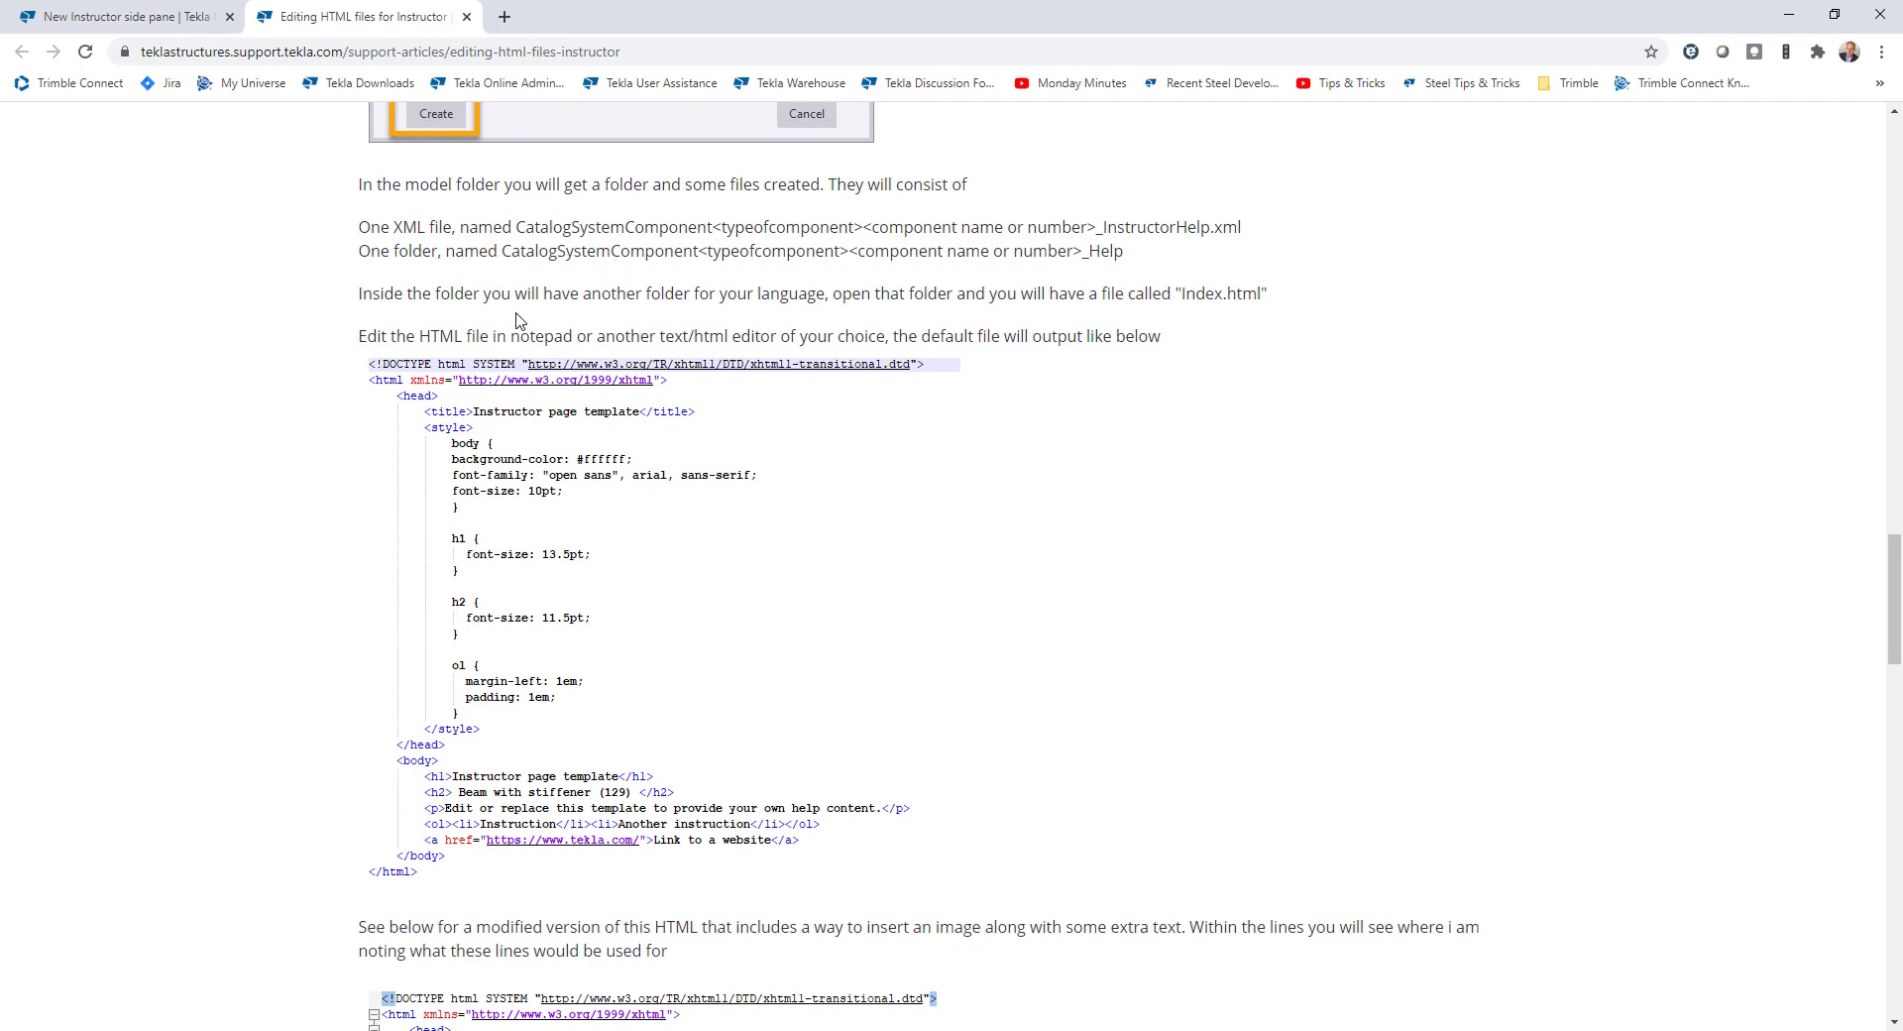
pyautogui.scroll(-1, 517, 319)
pyautogui.scroll(-2, 528, 342)
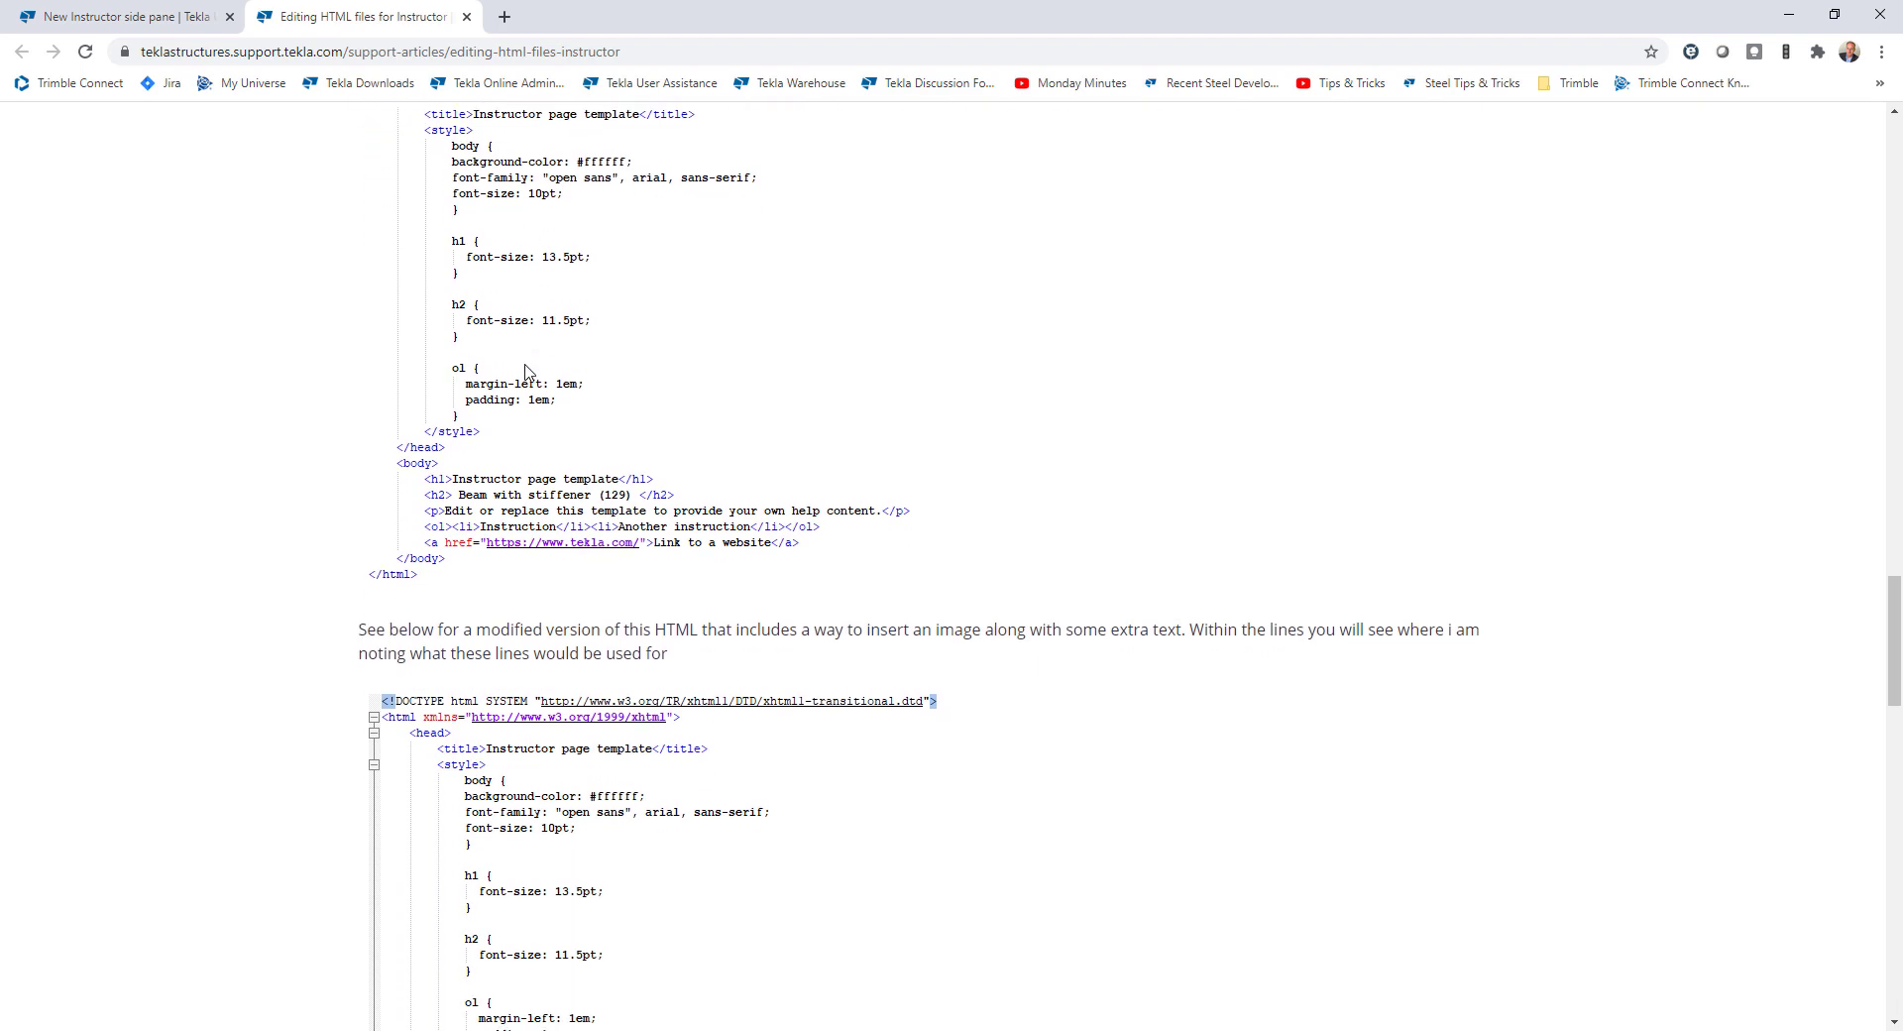
pyautogui.scroll(-4, 525, 371)
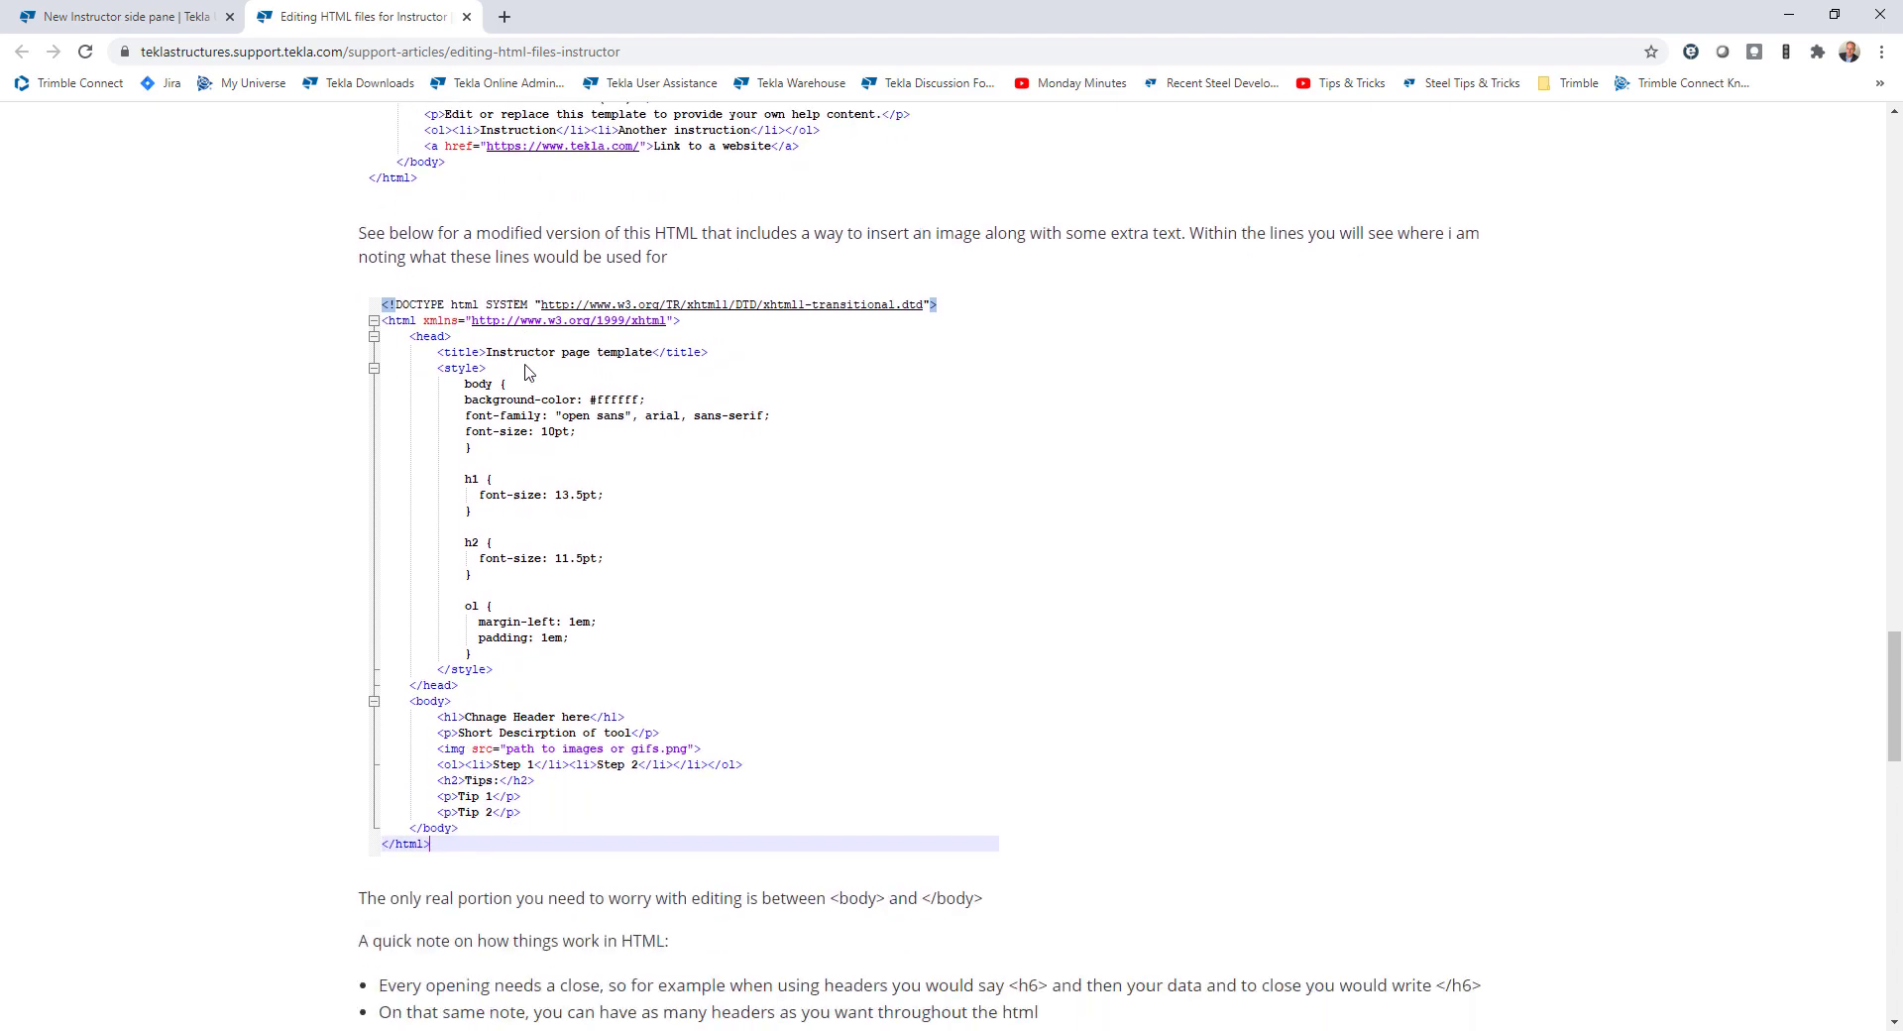
pyautogui.scroll(-2, 528, 372)
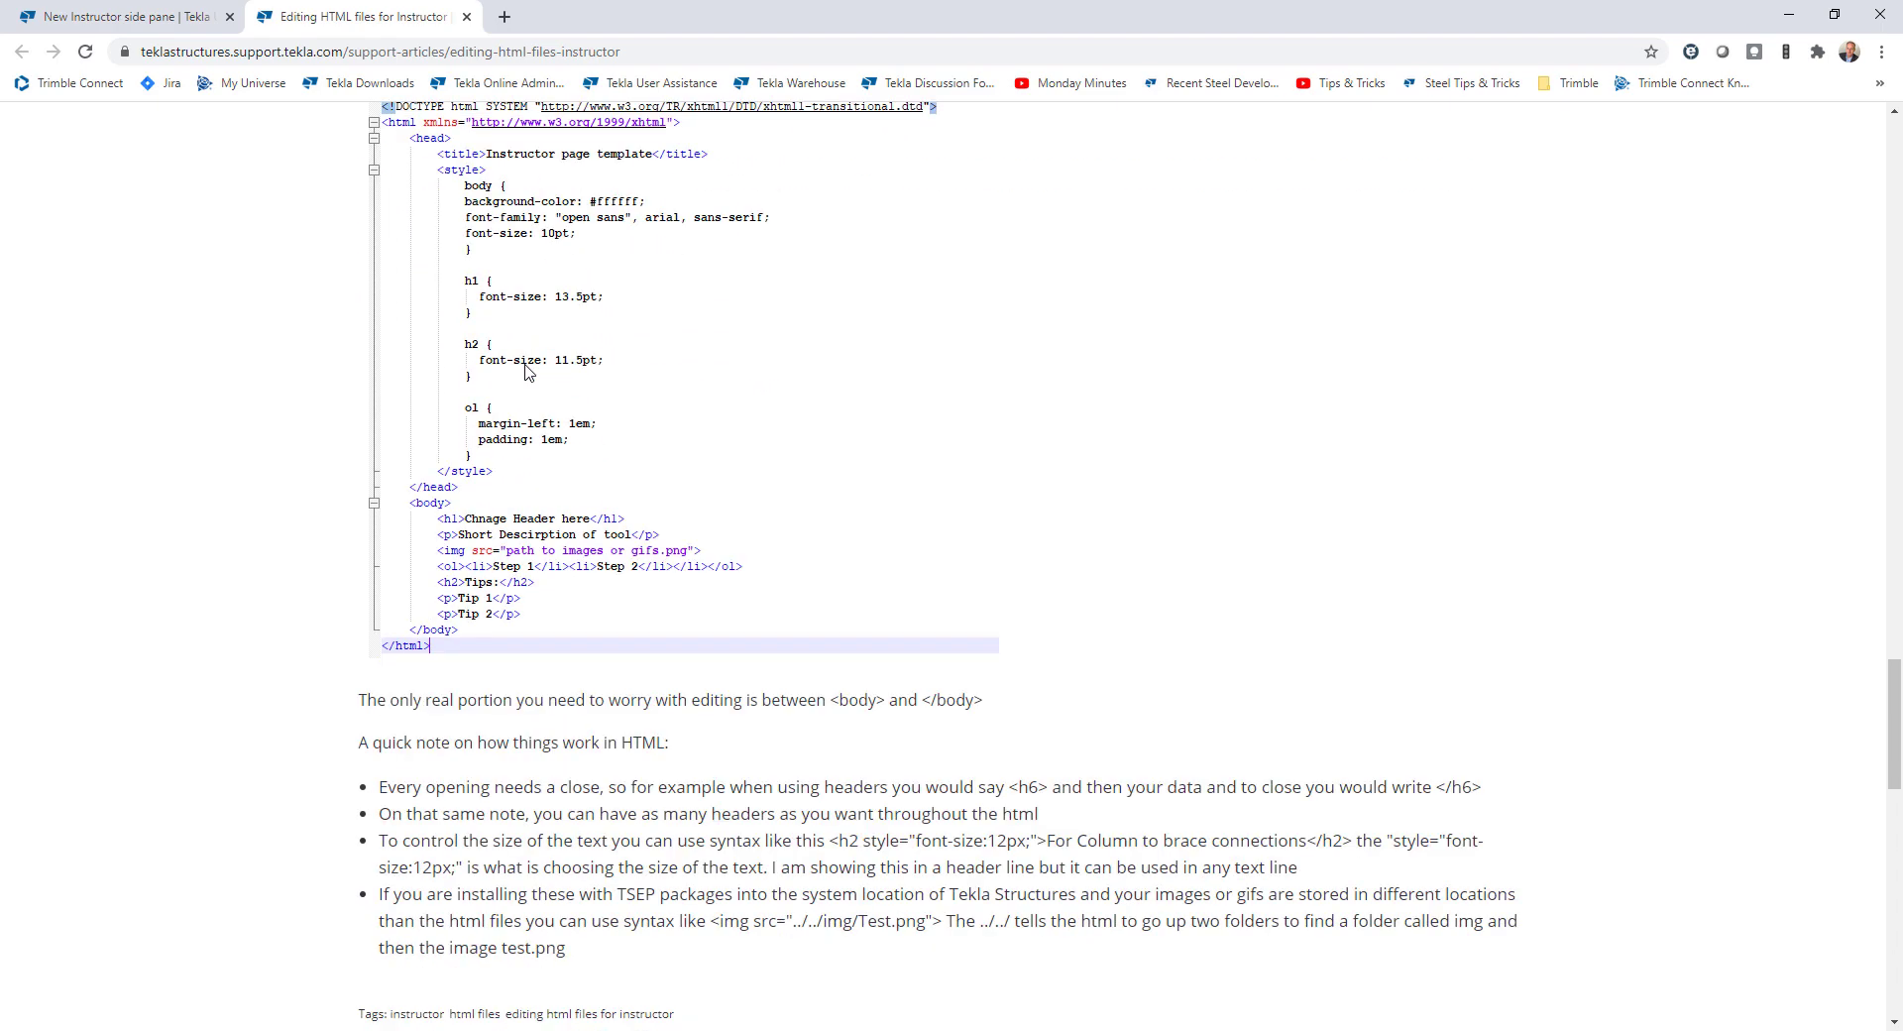